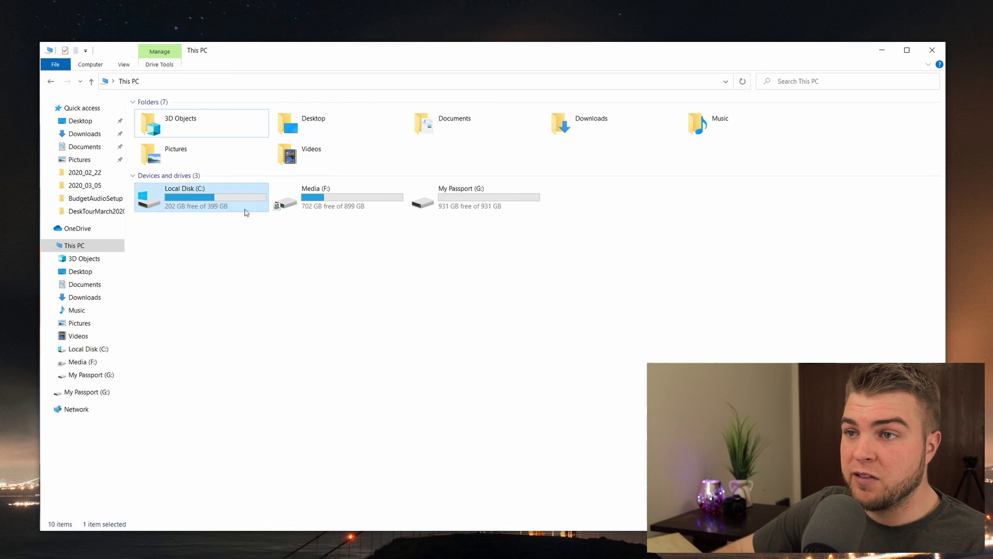
Step: Marquee-select drives in This PC to single out the empty My Passport (G:) drive
left_click(197, 237)
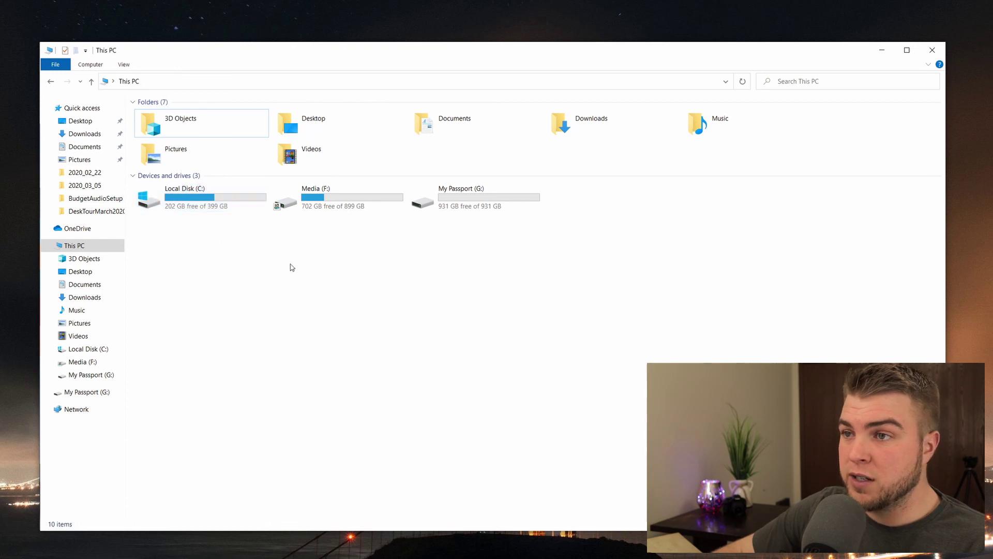
left_click_drag(373, 244, 318, 222)
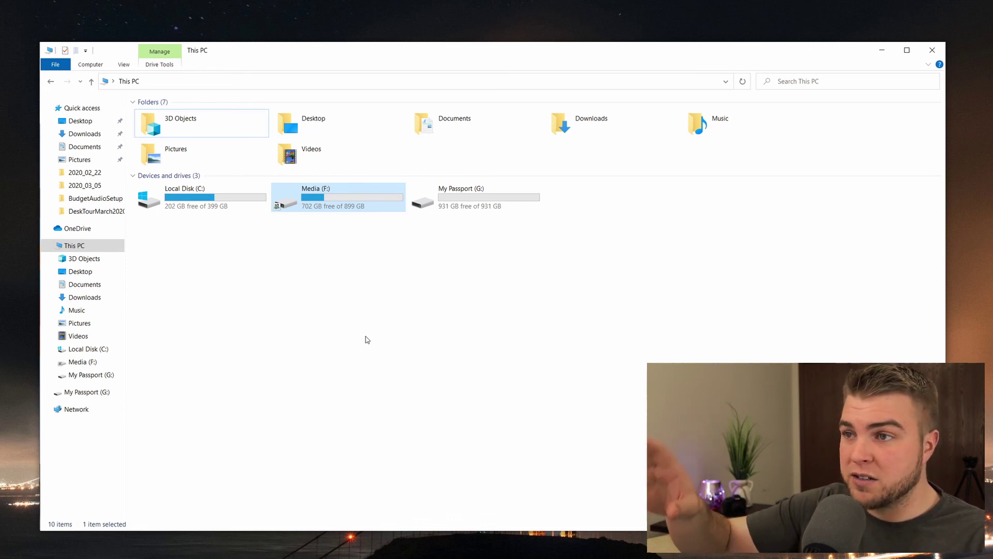
left_click_drag(581, 231, 445, 191)
left_click(568, 237)
left_click_drag(570, 242, 433, 203)
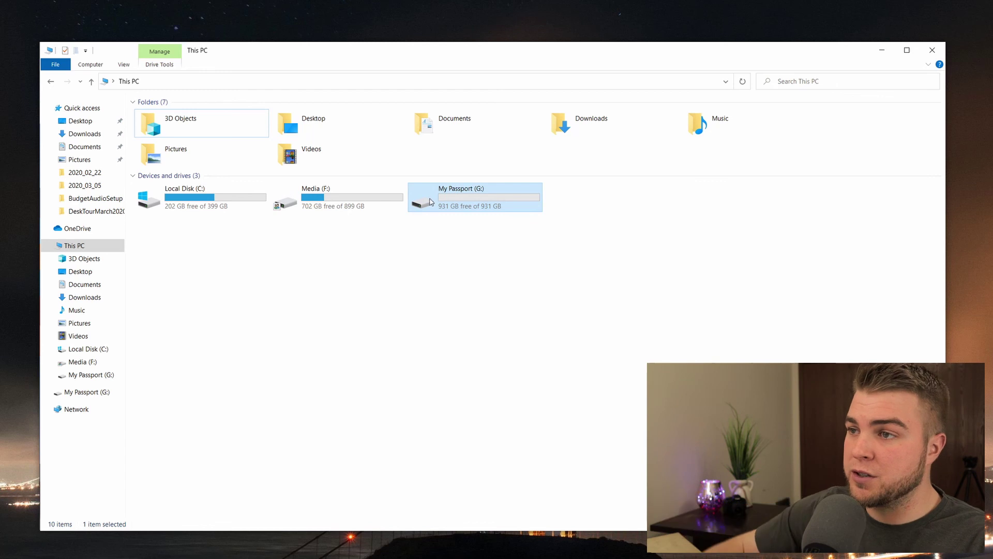
left_click(523, 259)
left_click_drag(597, 220, 434, 176)
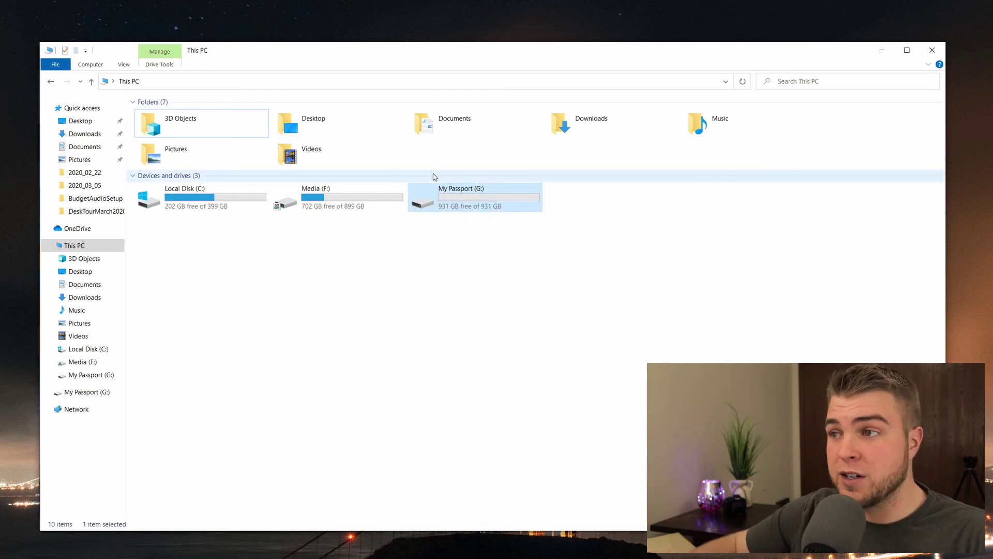
left_click(550, 222)
left_click_drag(584, 221, 271, 181)
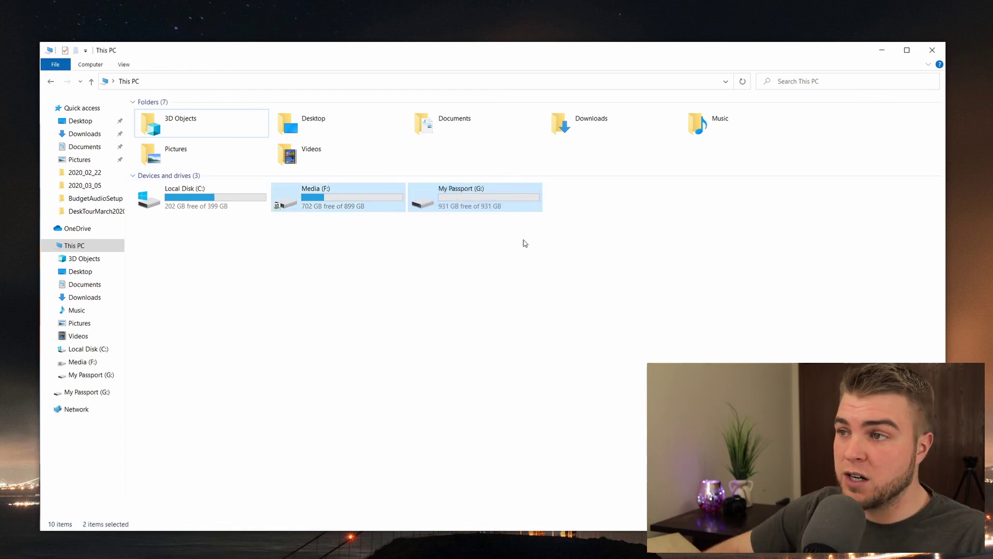
left_click_drag(610, 242, 451, 197)
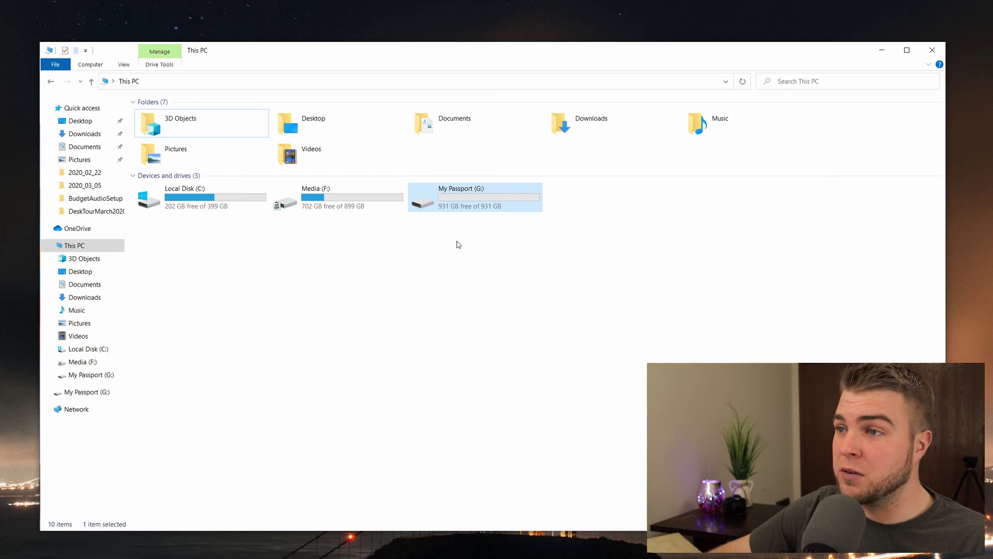
Step: Reselect My Passport (G:) and minimize File Explorer to reveal the browser
left_click(505, 258)
left_click_drag(543, 233, 461, 205)
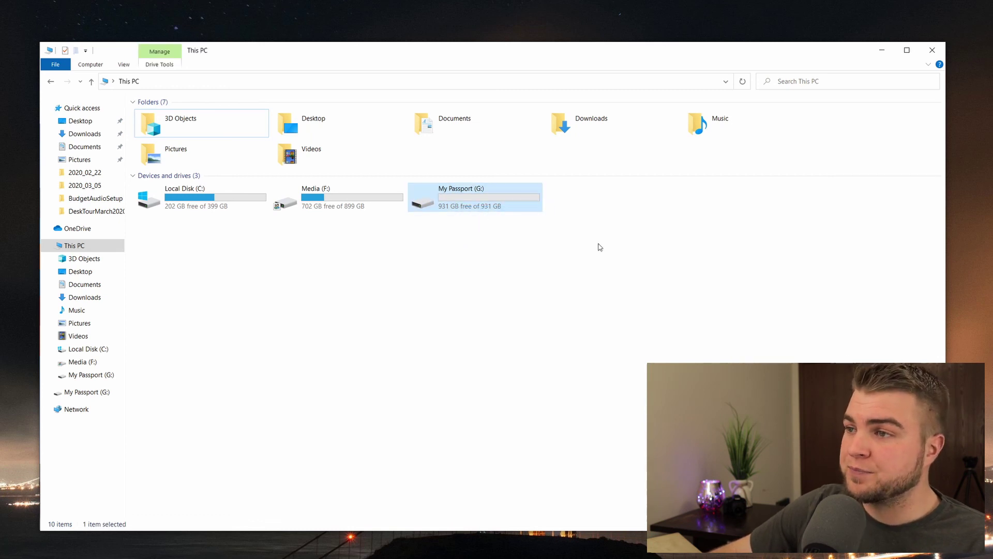
left_click_drag(600, 248, 421, 190)
left_click_drag(592, 224, 415, 190)
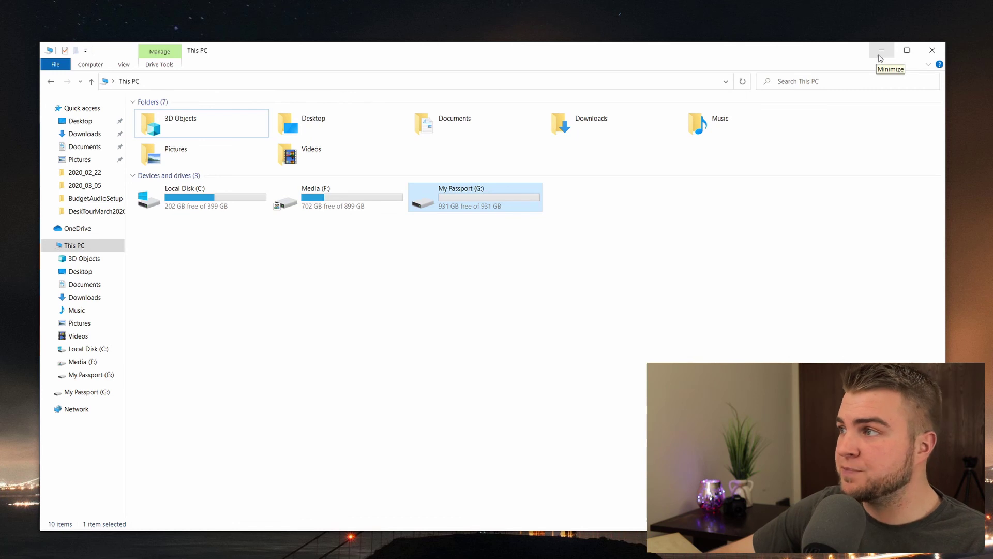
left_click(881, 58)
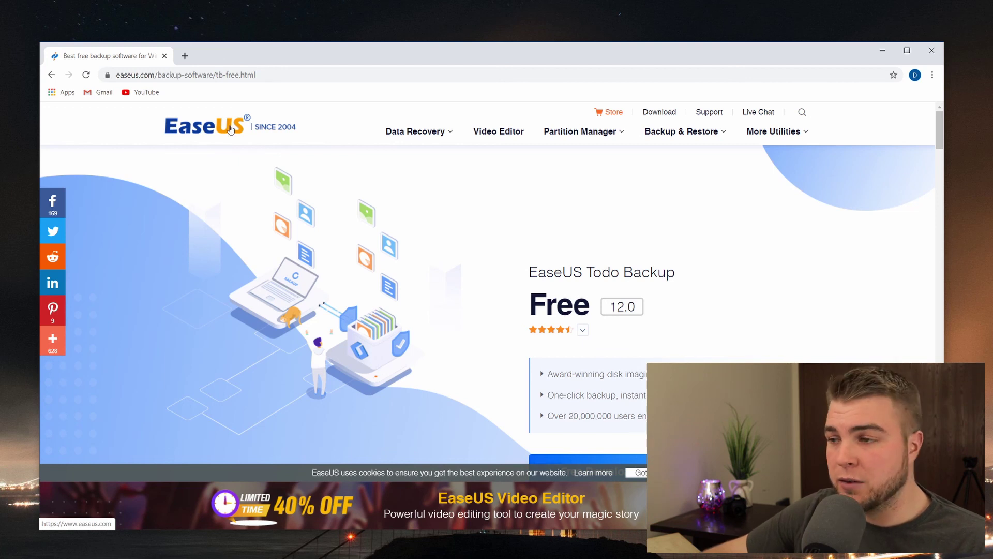
Step: Request the free Todo Backup download by submitting an email address
scroll(674, 362, "down", 1)
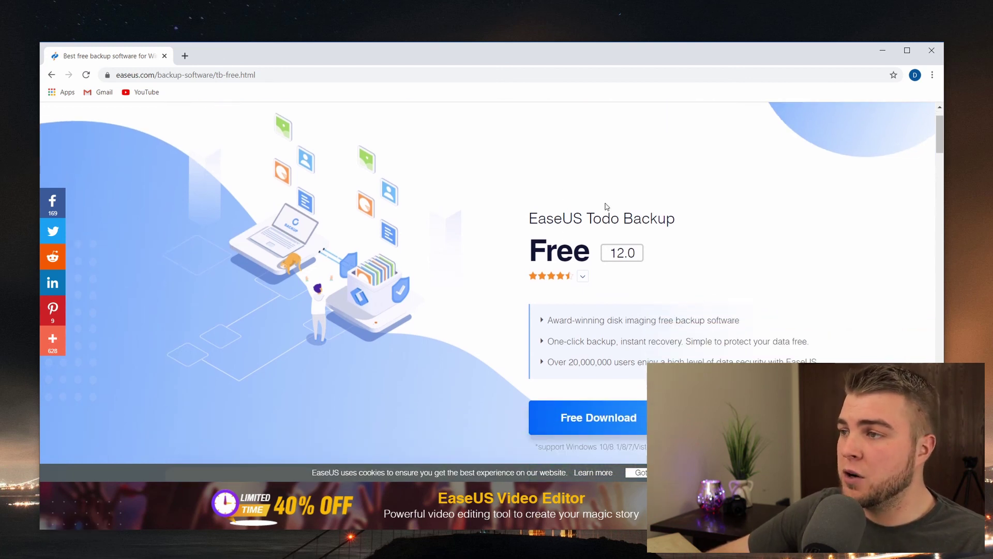
left_click(614, 414)
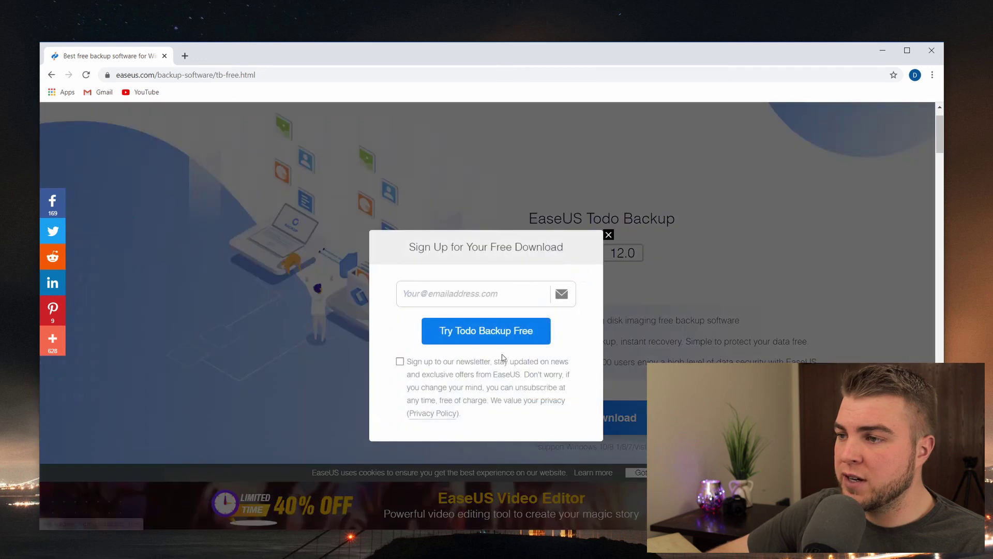
left_click(475, 294)
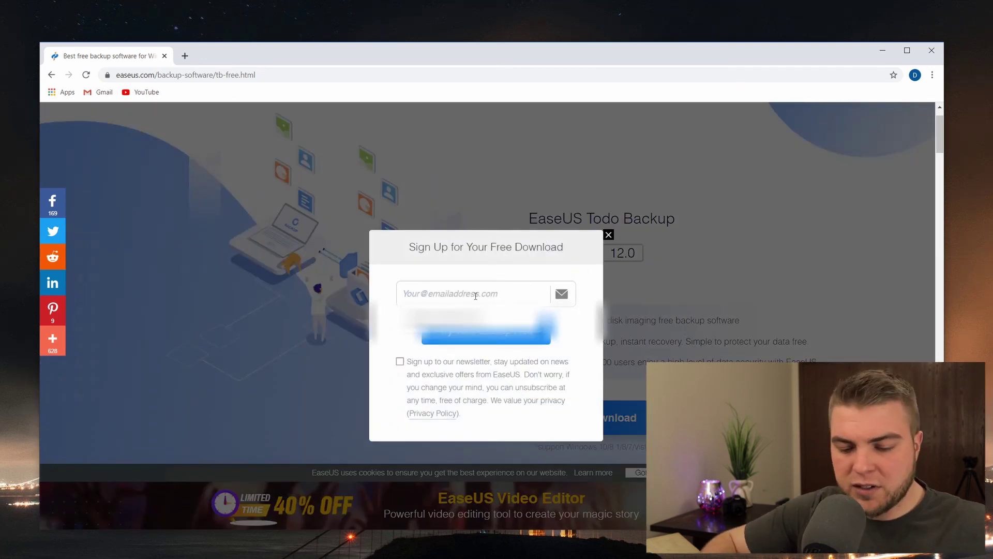
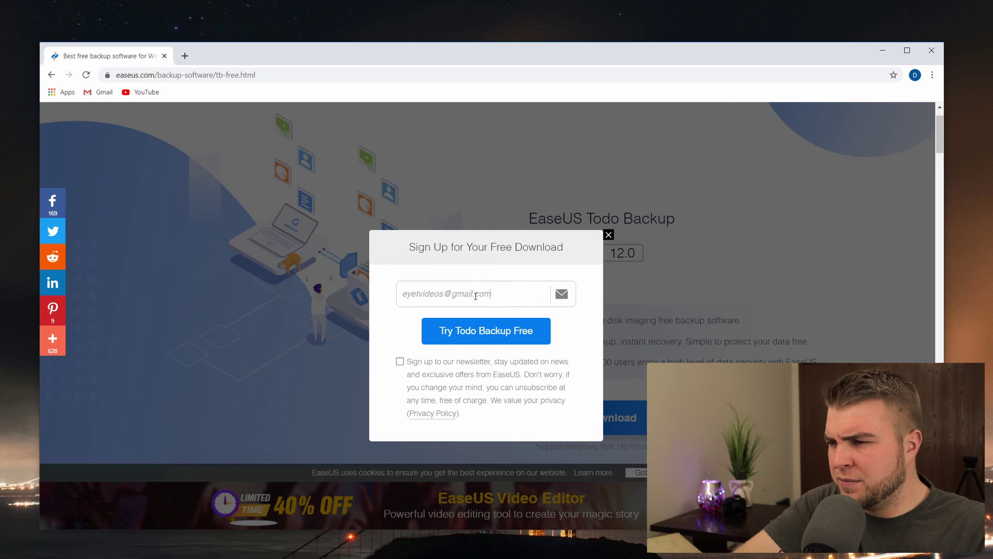
left_click(443, 339)
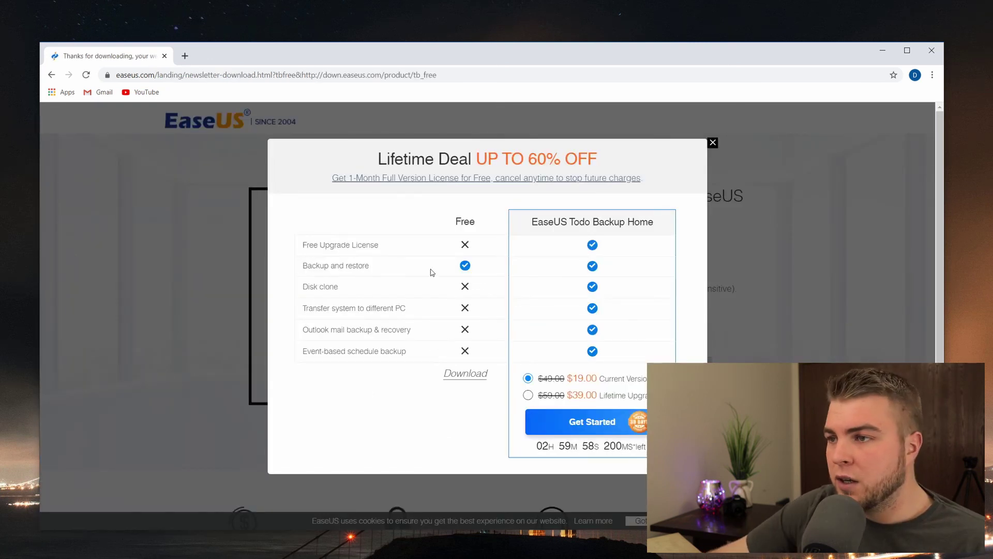
Step: Download the free edition installer tb_free_12.0.exe and launch it
left_click(477, 380)
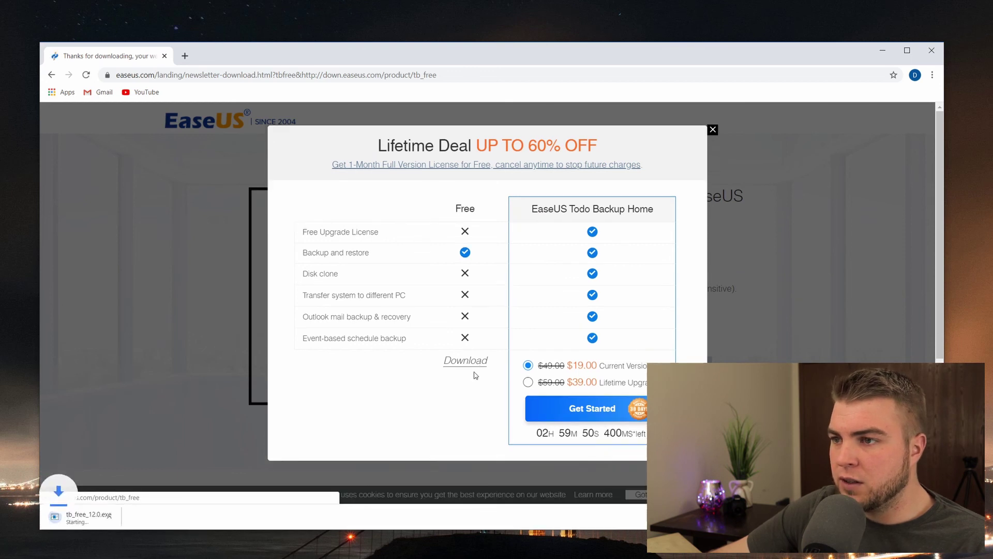
left_click(151, 517)
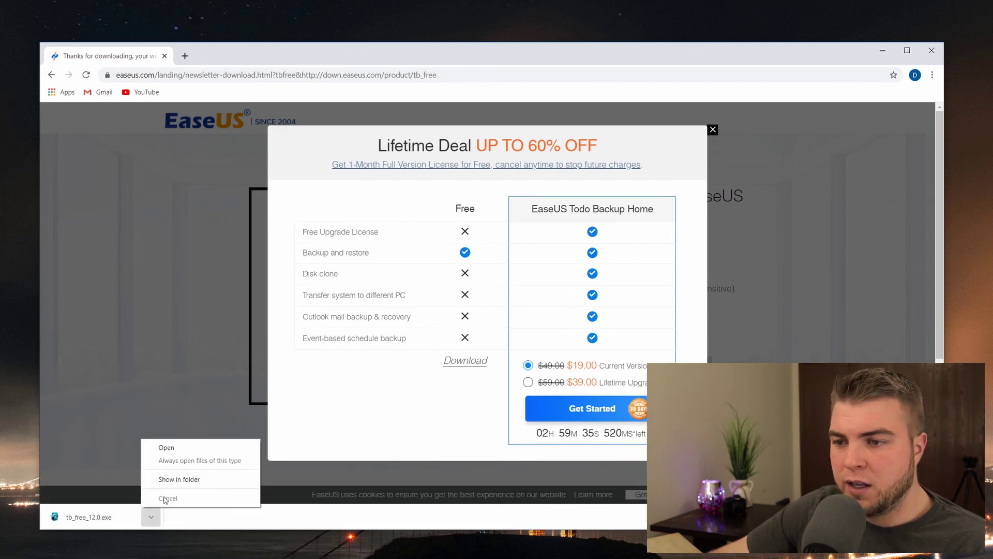
left_click(182, 448)
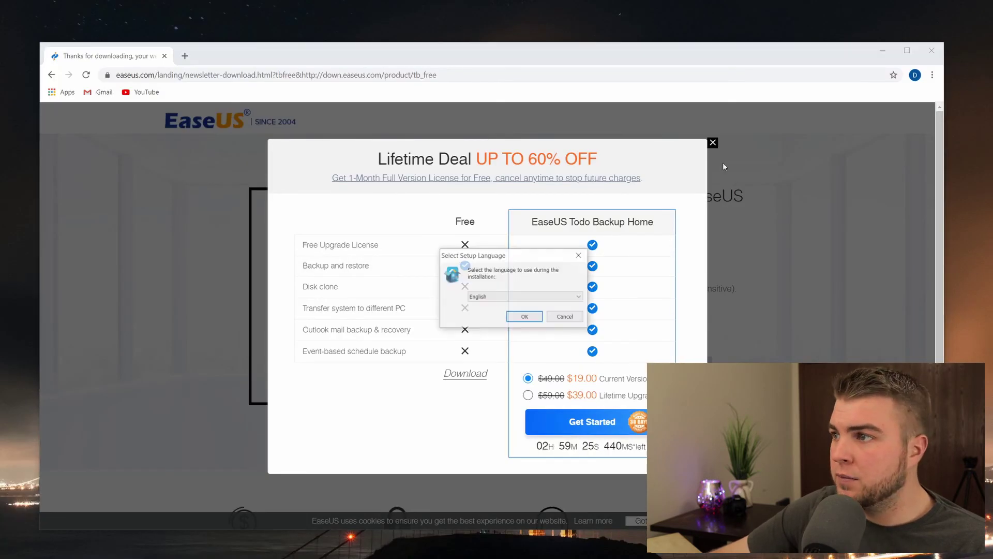
Step: Run setup in English, accepting the licence and installing into the existing Todo Backup folder
left_click(524, 317)
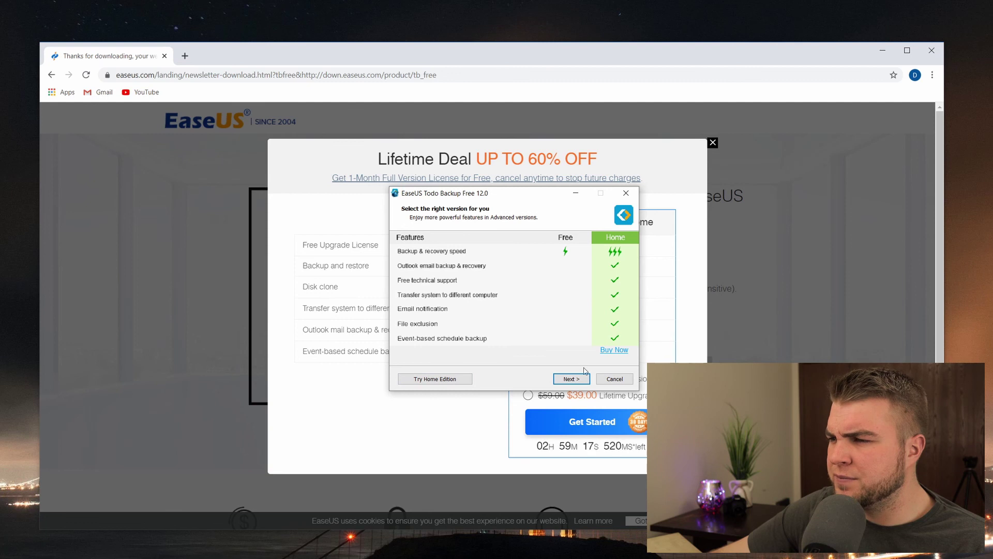
left_click(571, 379)
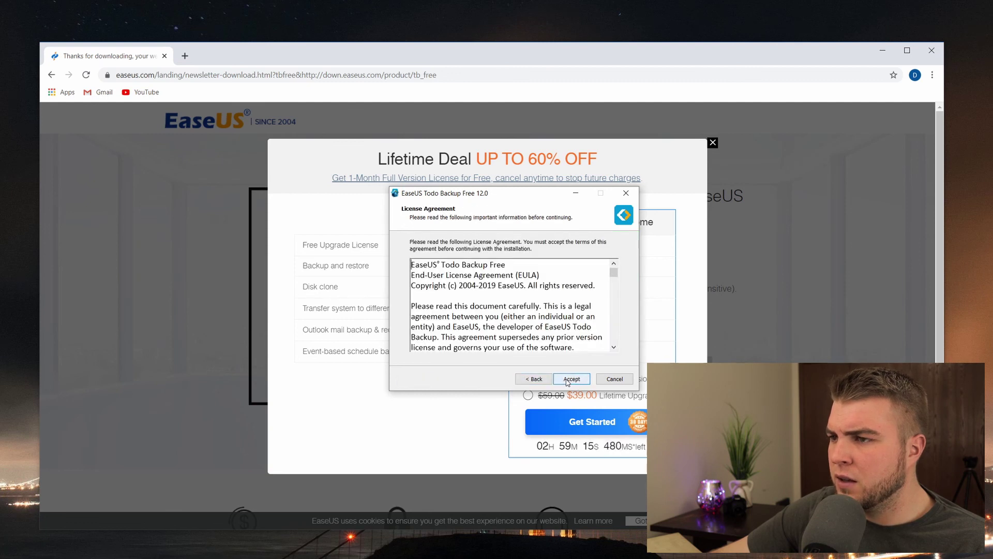
left_click(572, 379)
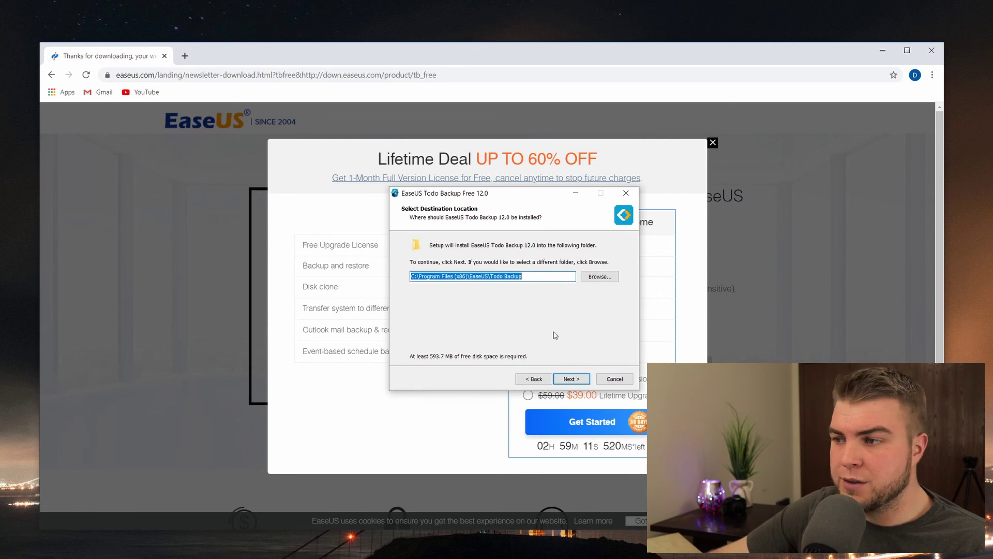
left_click(572, 379)
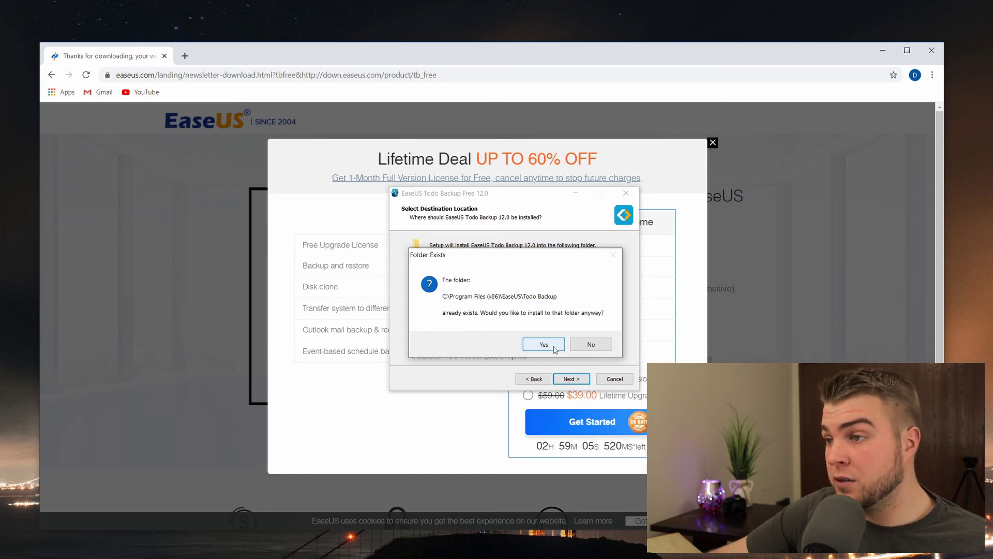
left_click(544, 345)
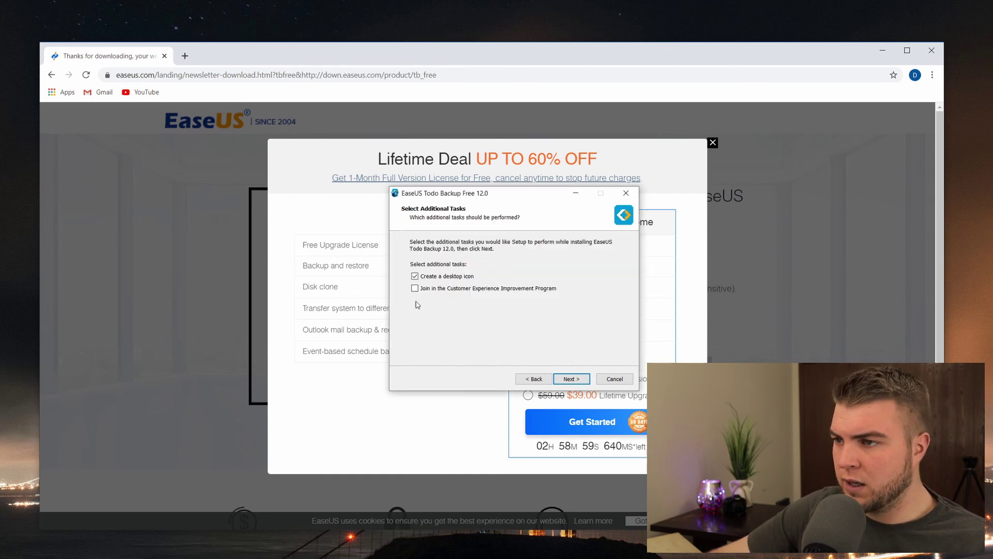
Step: Keep the desktop icon and select the G:\My Backups storage path for editing
left_click(571, 381)
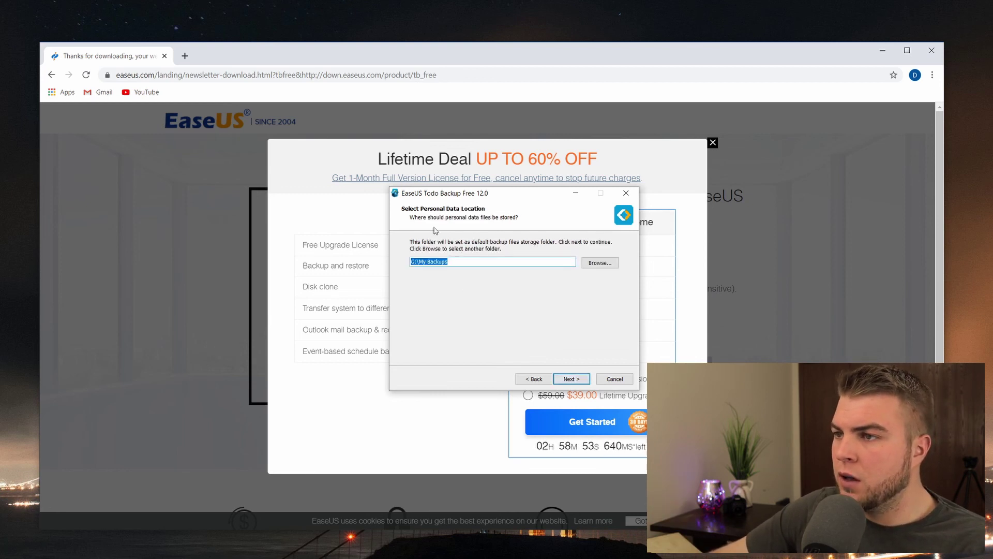
left_click(462, 264)
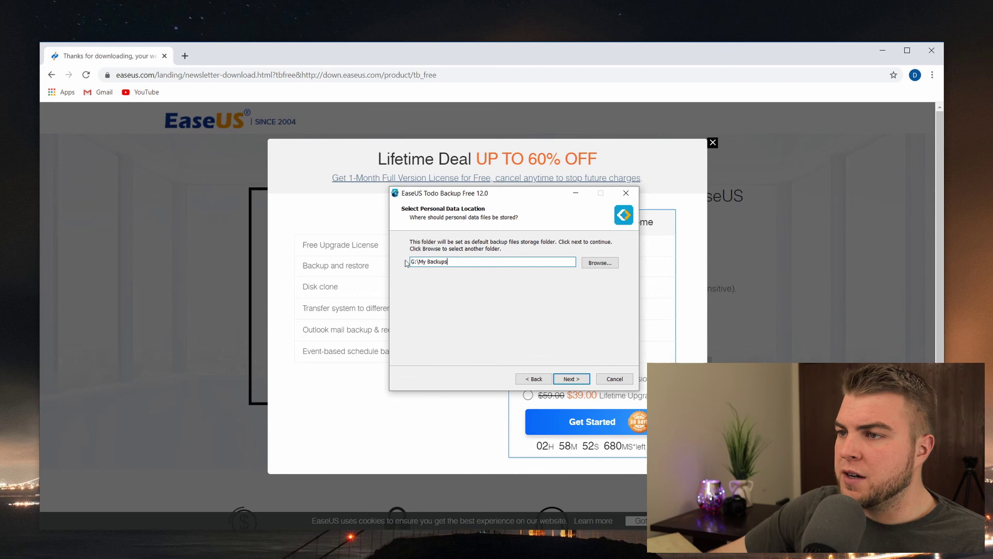
left_click_drag(473, 264, 401, 263)
left_click(466, 263)
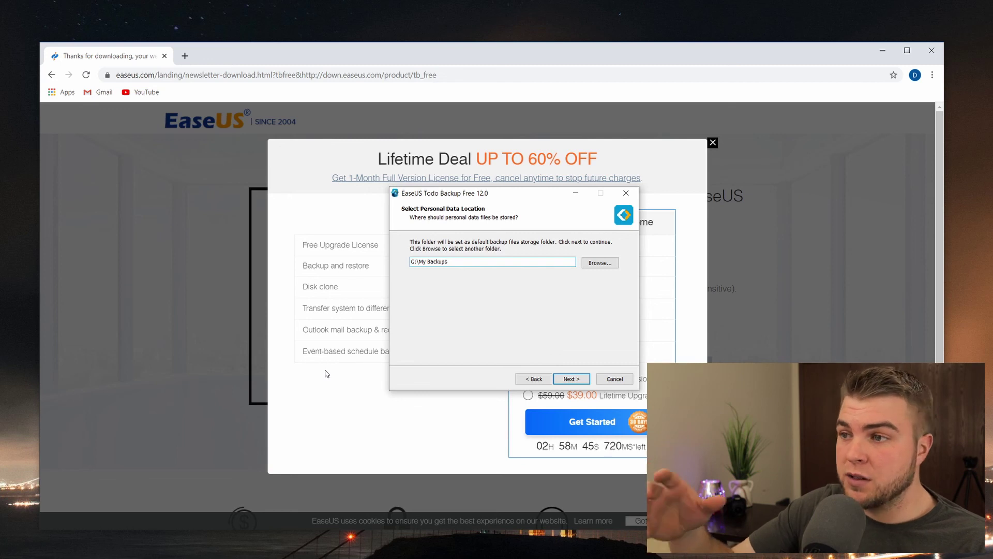
Step: Set personal data storage to G:\Backup\File Backup on My Passport and start installing
left_click(600, 263)
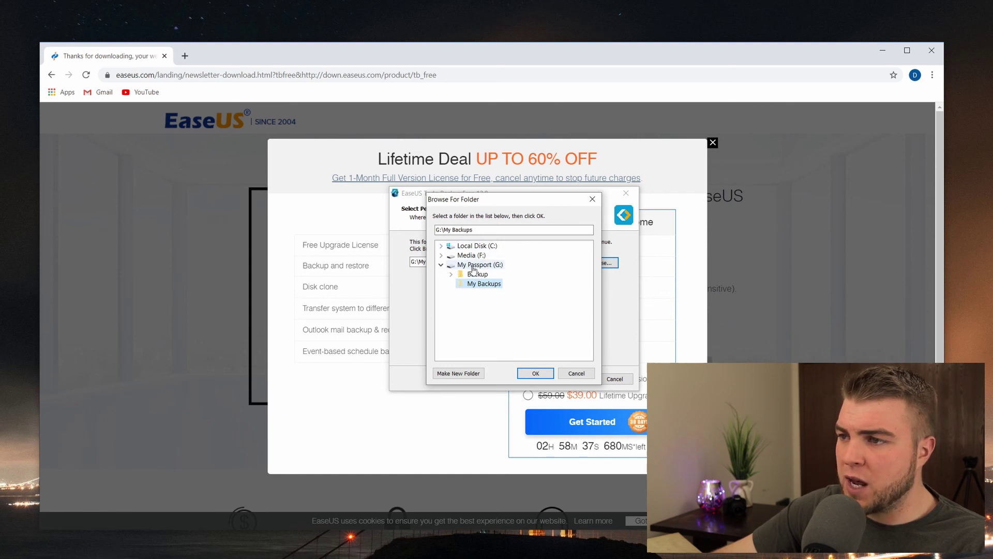
left_click(473, 265)
left_click(451, 275)
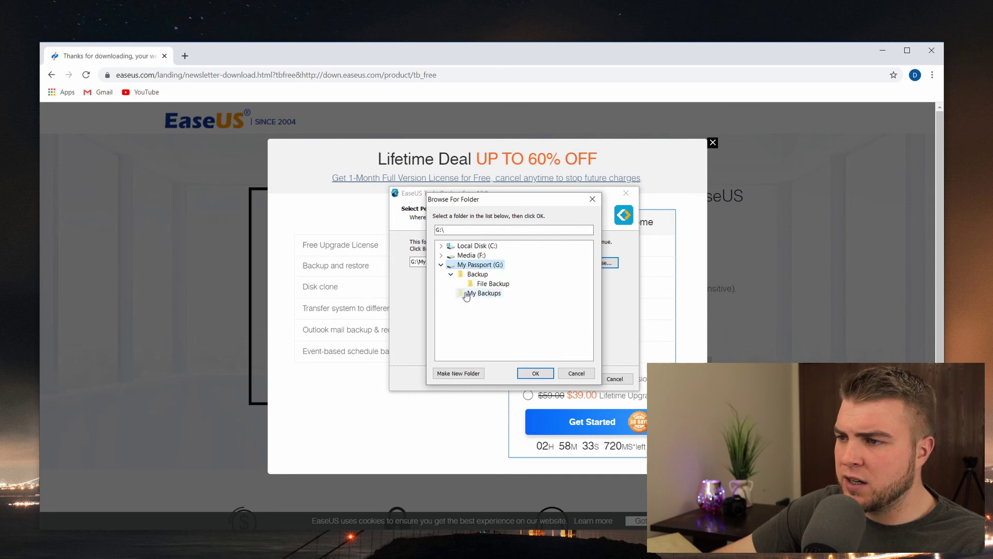
left_click(467, 294)
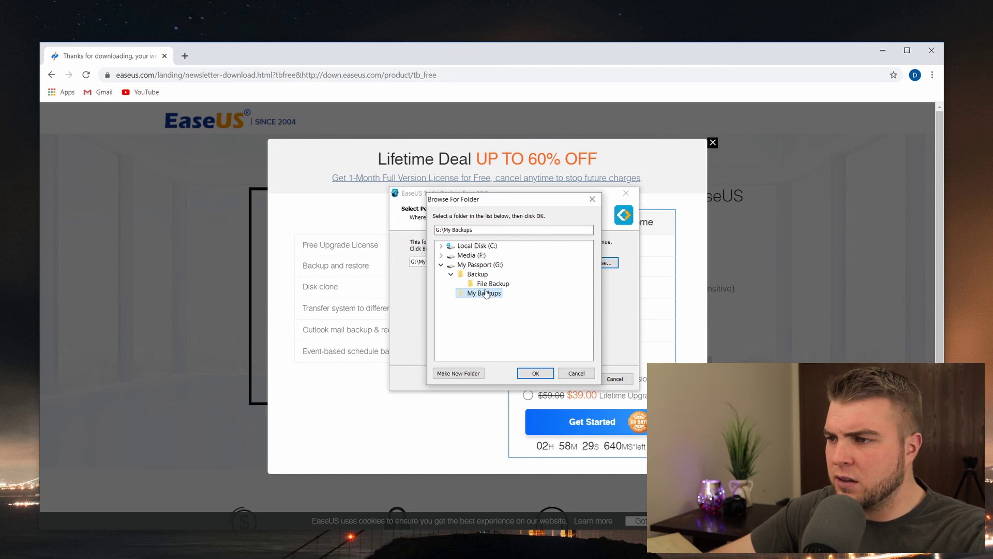
left_click(489, 284)
left_click(472, 275)
left_click(487, 285)
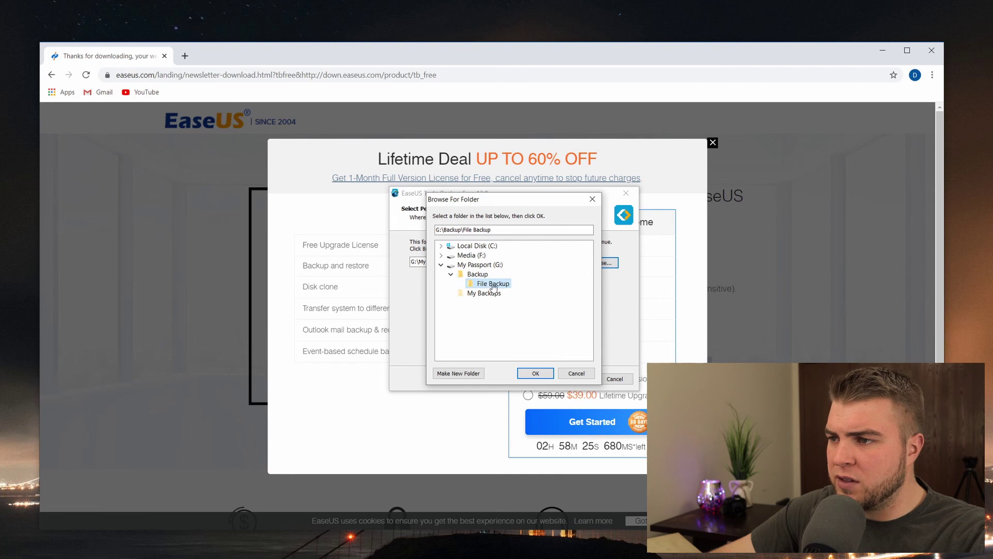
left_click(526, 374)
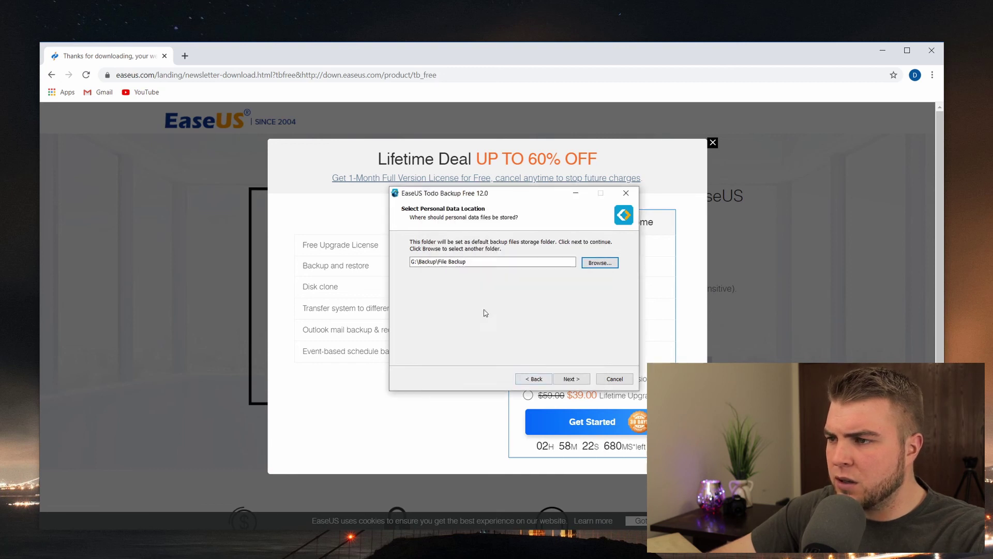
left_click(571, 378)
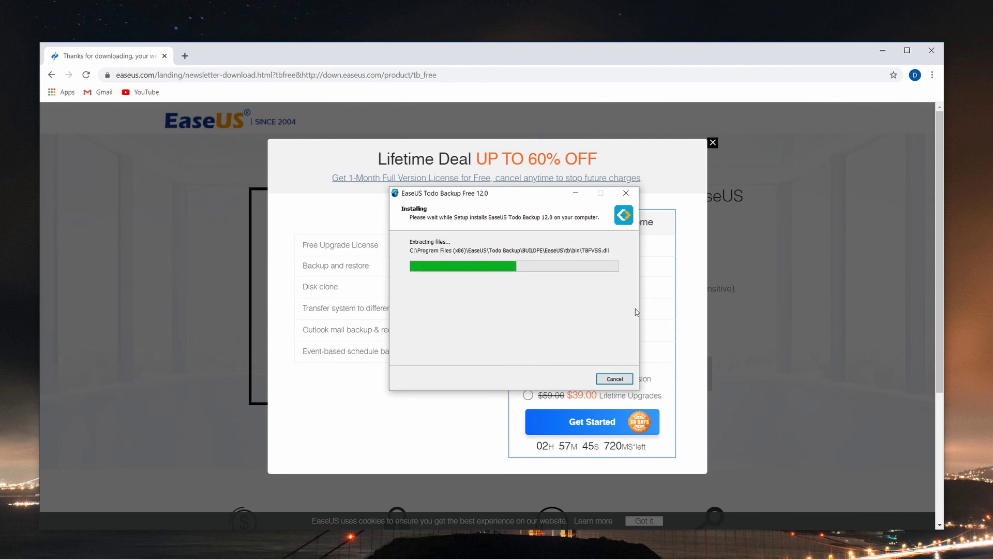
Step: Dismiss the lifetime deal popup, finish and launch Todo Backup Free 12.0, then hide the browser
left_click(333, 437)
left_click(713, 143)
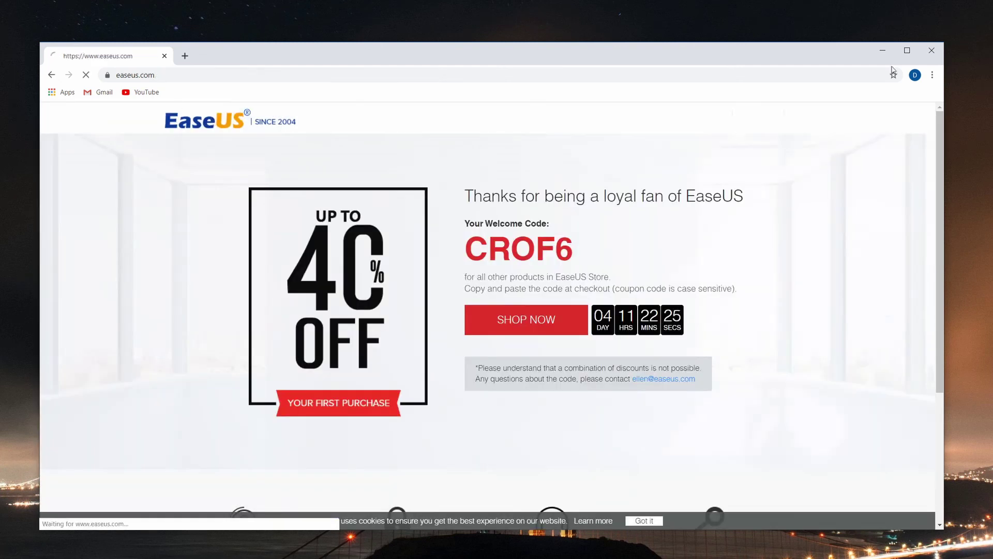
key("alt+Tab")
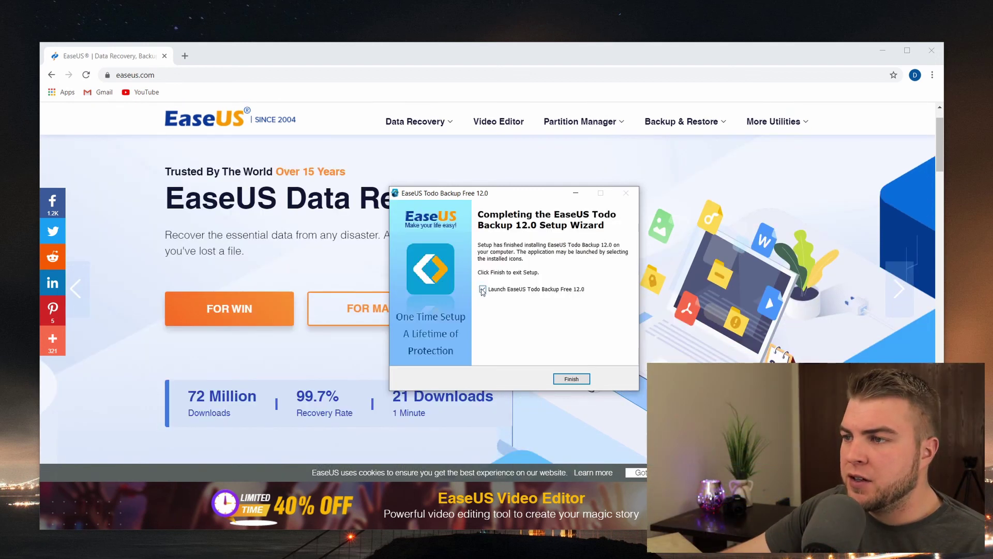
left_click(575, 382)
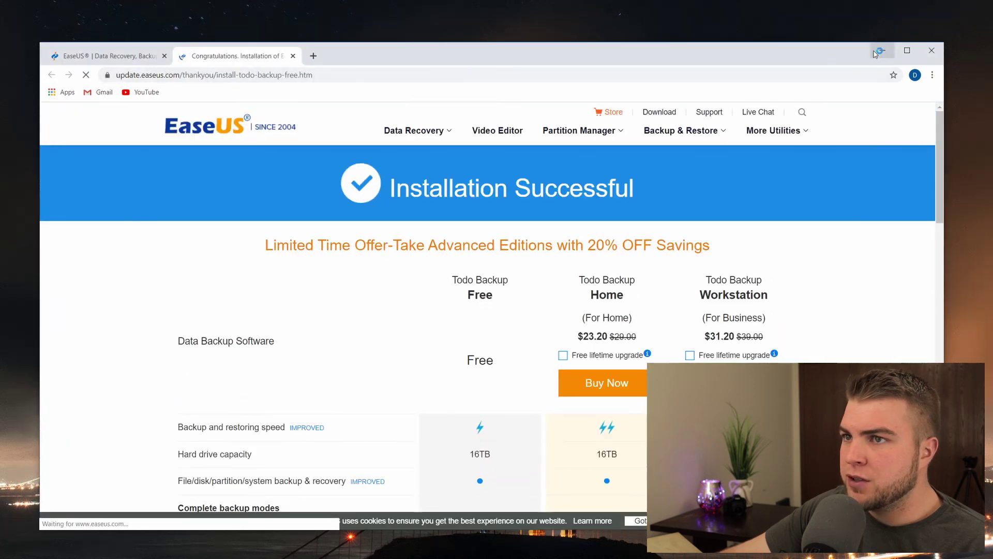
key("super+d")
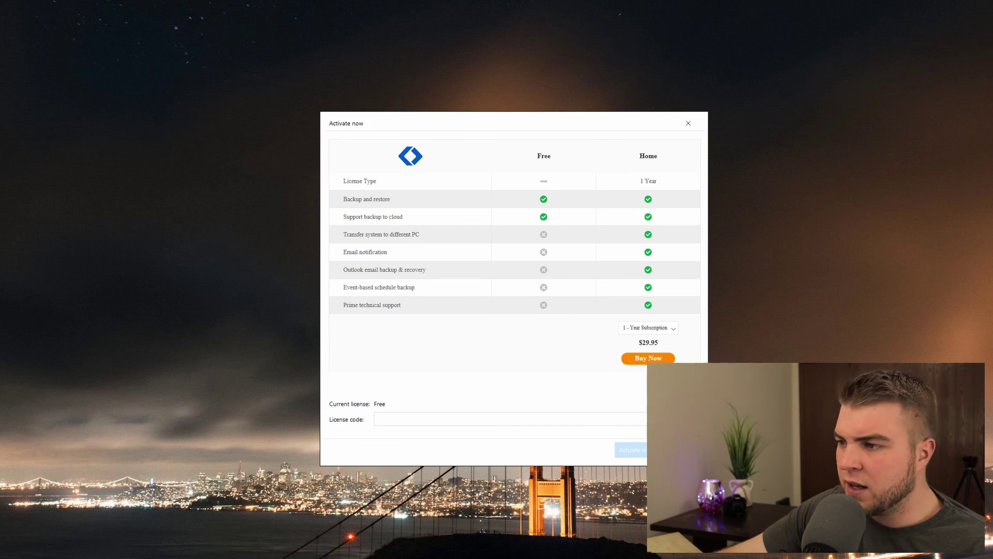
Step: Dismiss the activation prompt, cancel a Disk/Partition Backup, and expand the labelled sidebar
key("Escape")
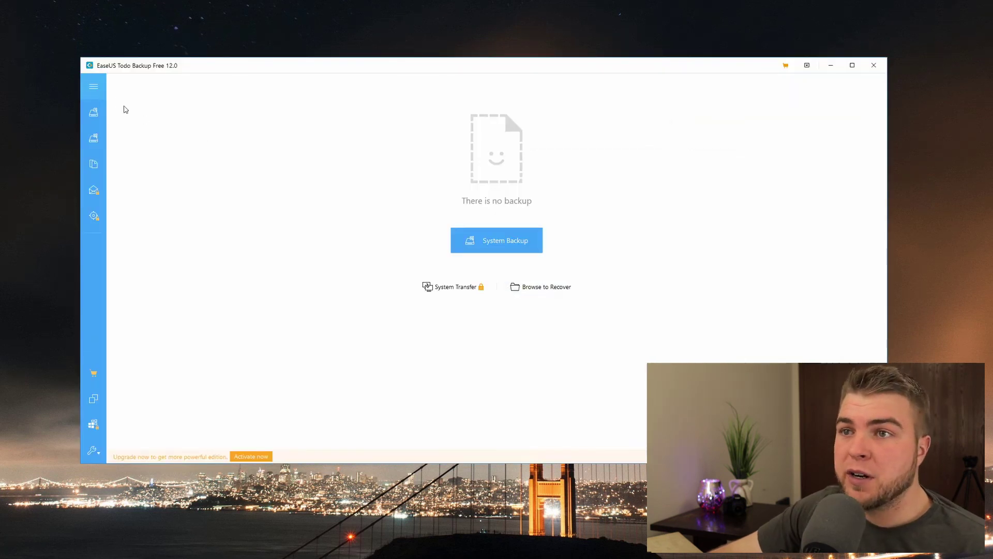
left_click(92, 116)
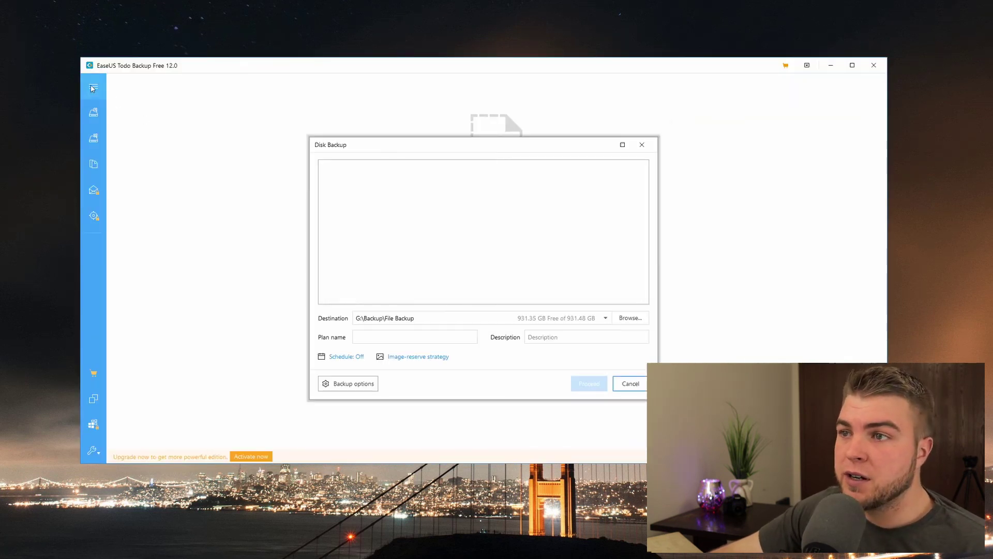
left_click(641, 145)
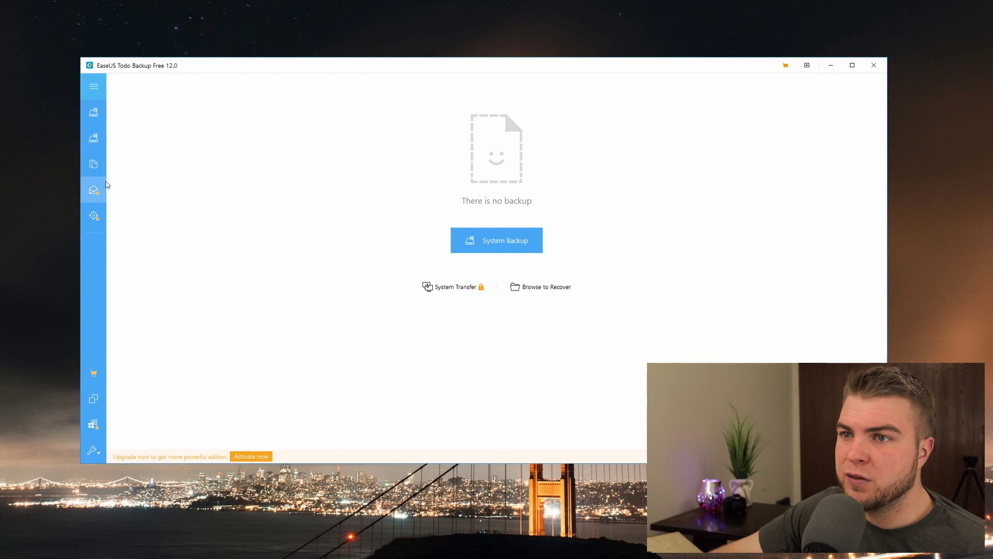
left_click(94, 86)
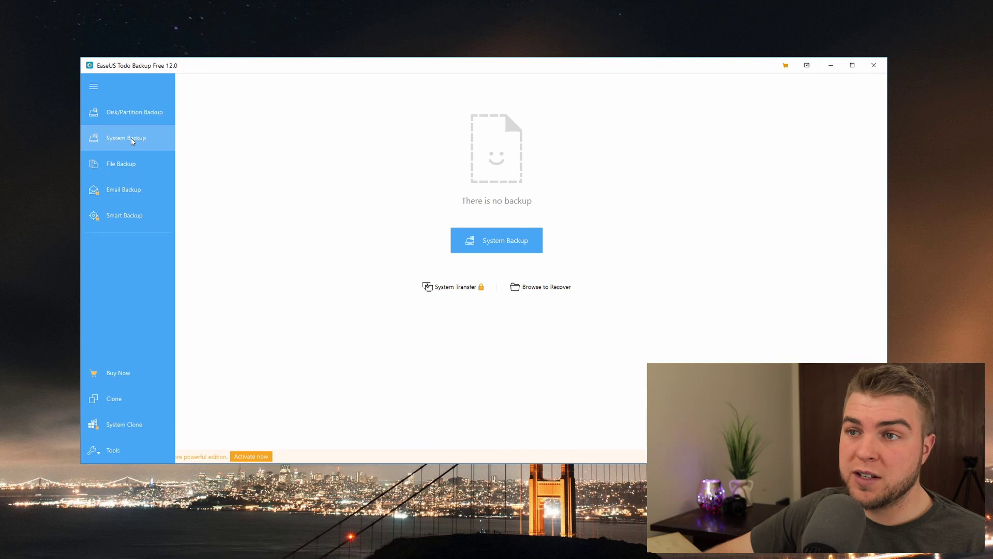
left_click(133, 142)
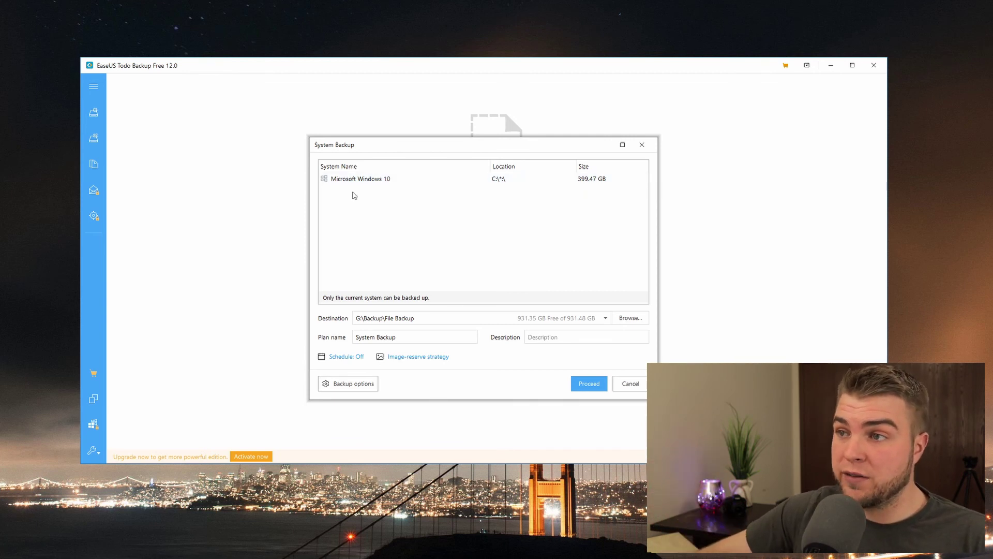
left_click(389, 184)
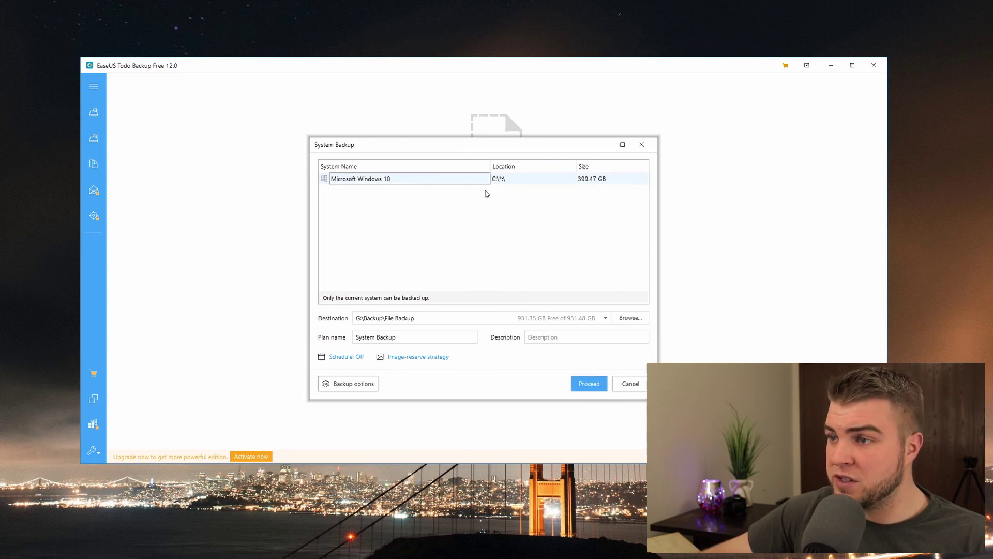
left_click(642, 145)
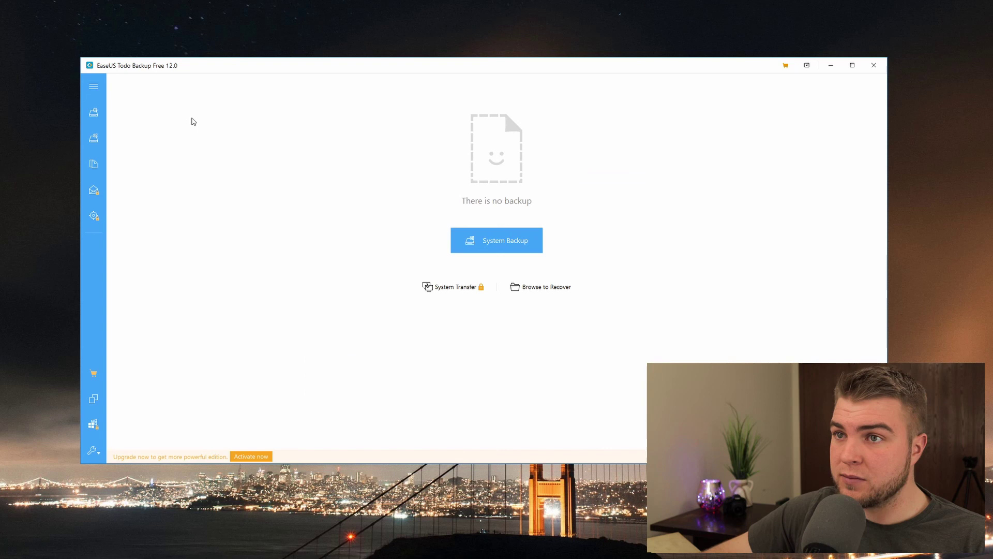
Step: Start a Disk/Partition Backup covering all of Hard disk 1 plus the Media F: partition
left_click(94, 86)
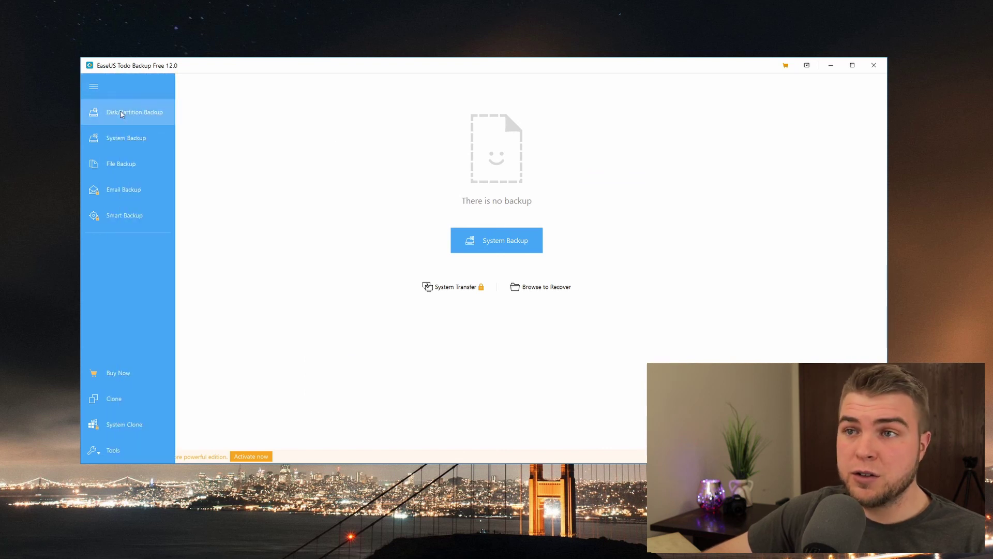
left_click(122, 114)
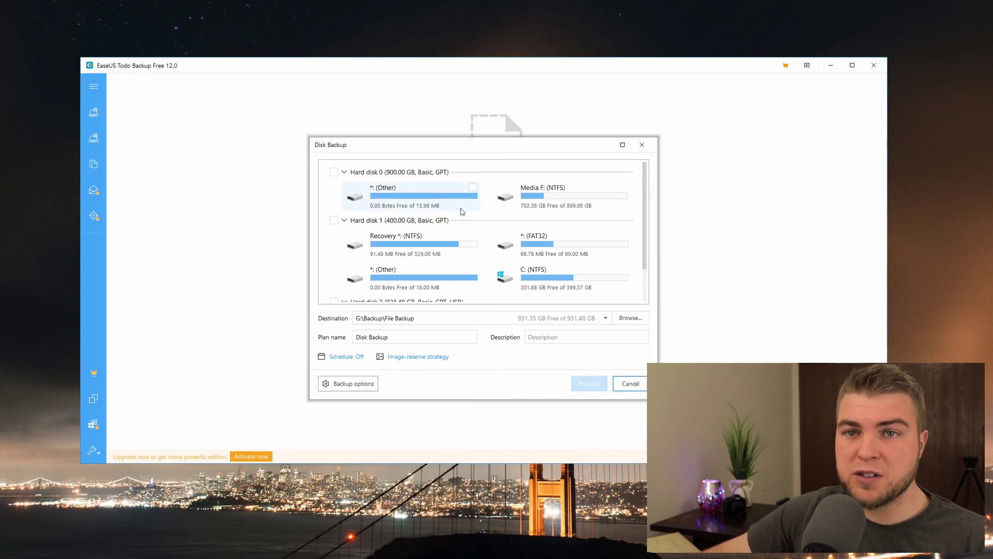
scroll(462, 211, "down", 2)
scroll(497, 248, "up", 2)
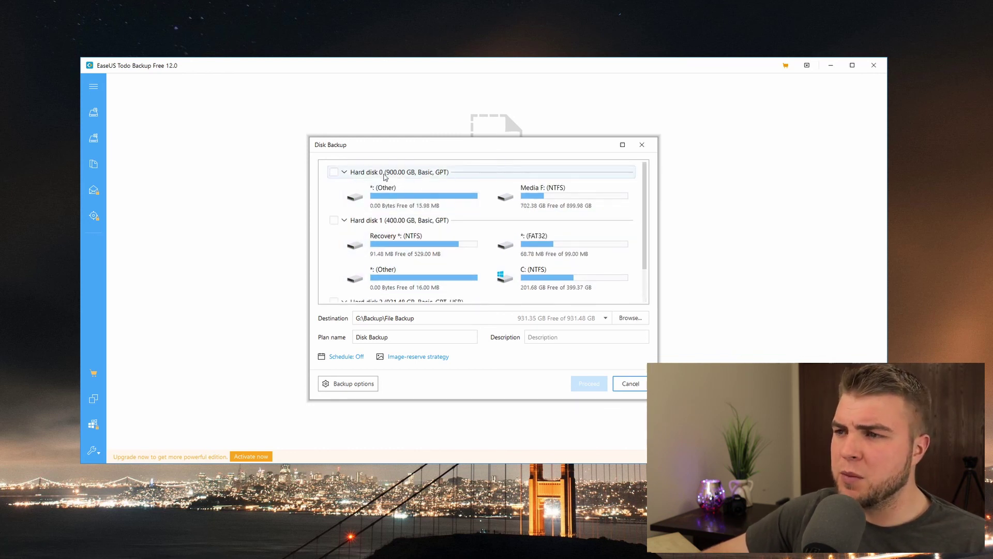
left_click(334, 223)
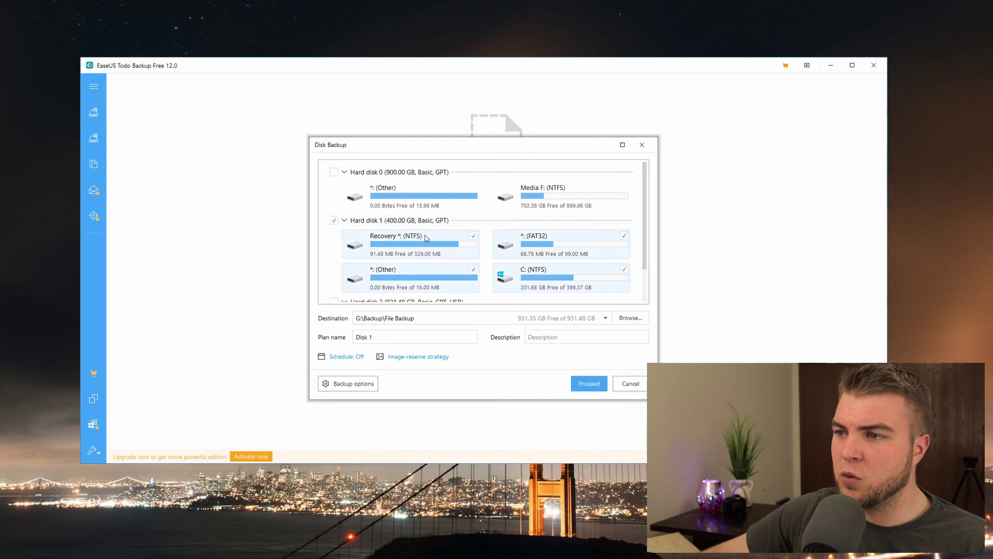
scroll(380, 224, "down", 1)
scroll(469, 224, "down", 1)
scroll(458, 212, "up", 2)
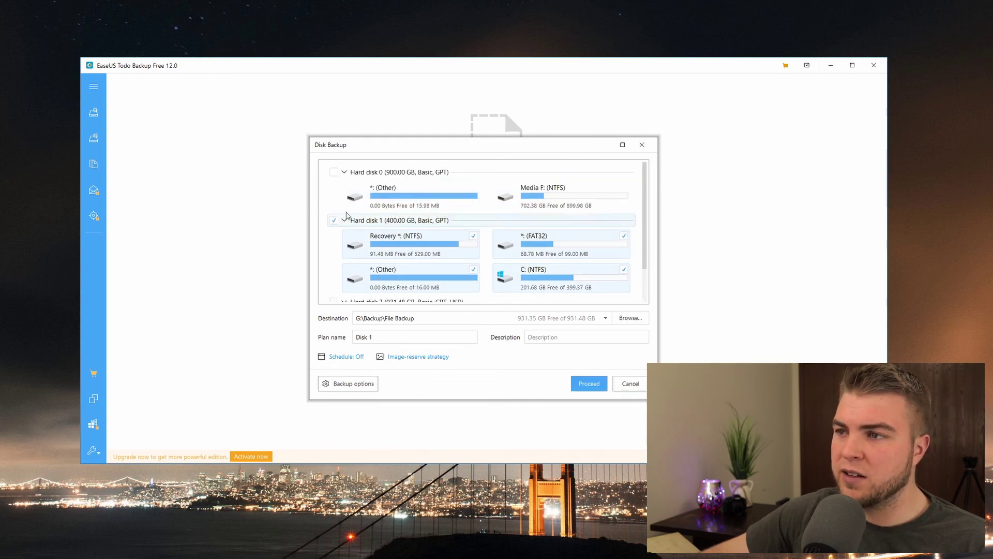
left_click(560, 198)
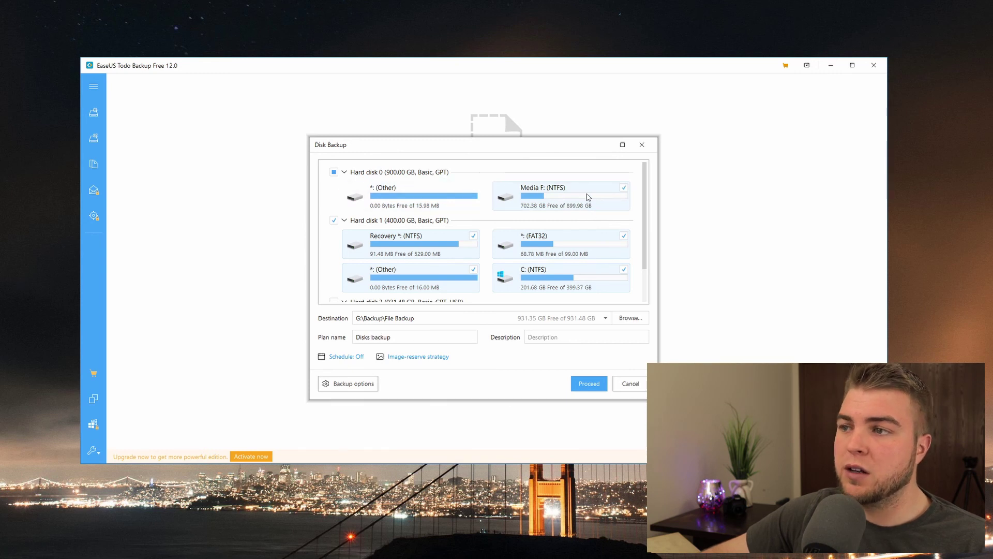
scroll(523, 200, "down", 1)
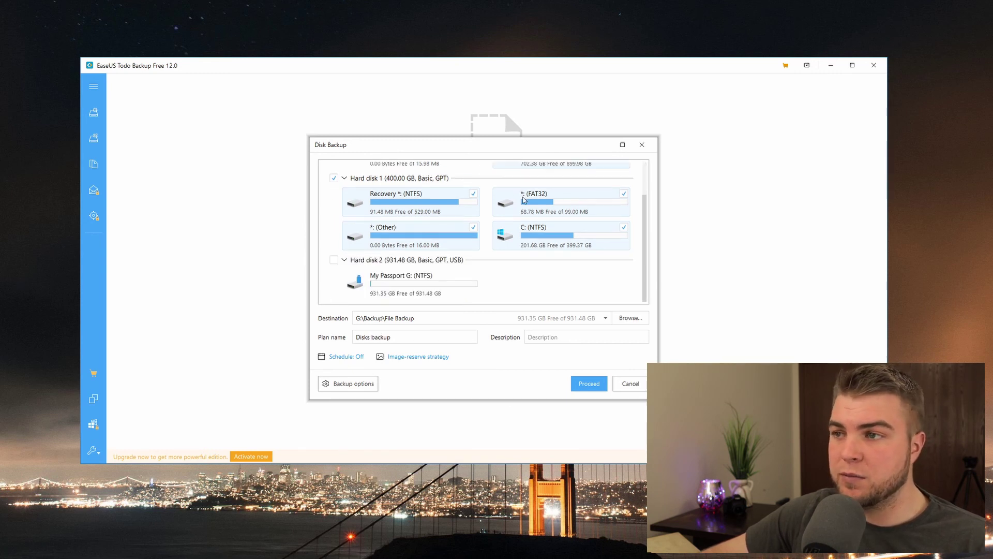
scroll(507, 242, "up", 1)
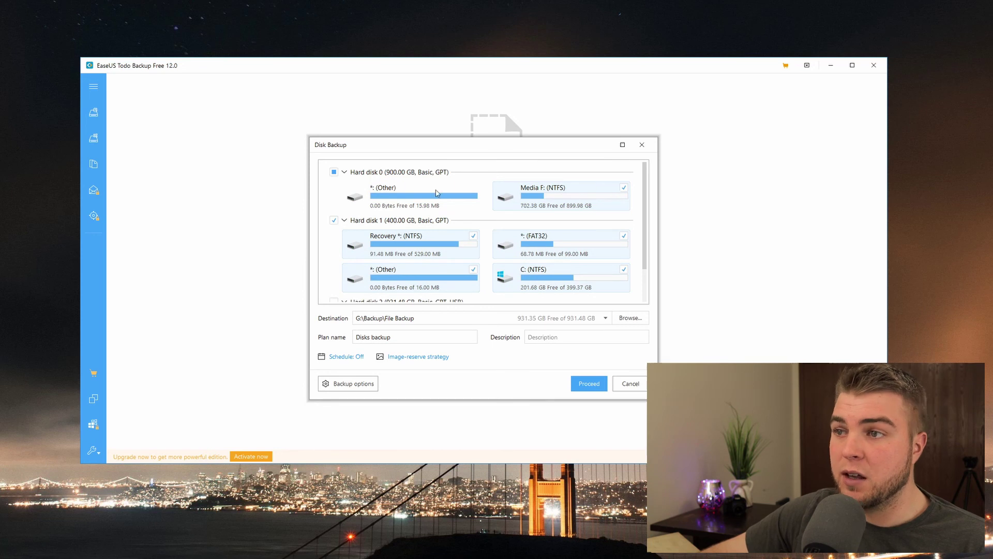
Step: Close the Disks backup and System Backup setups unsaved, then expand the sidebar labels
left_click(642, 147)
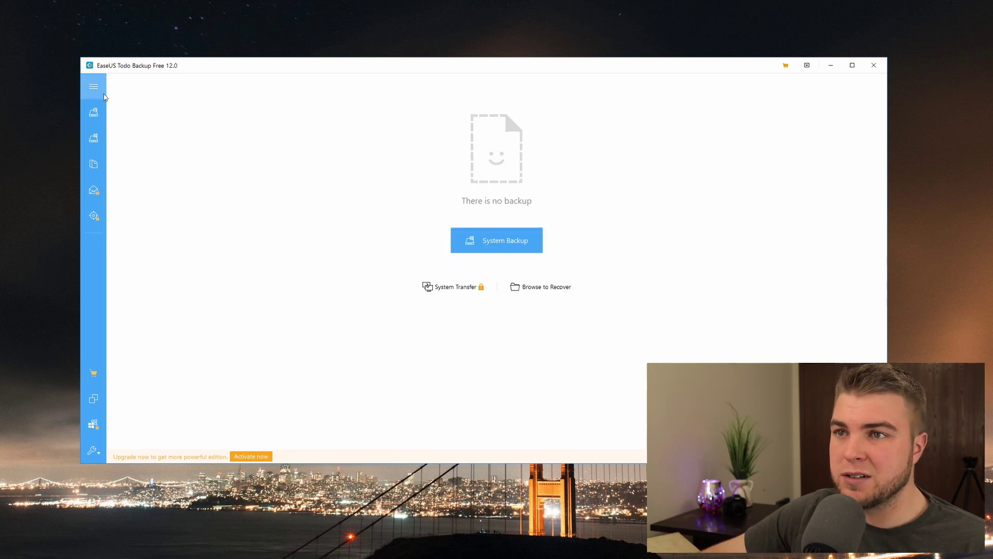
left_click(97, 145)
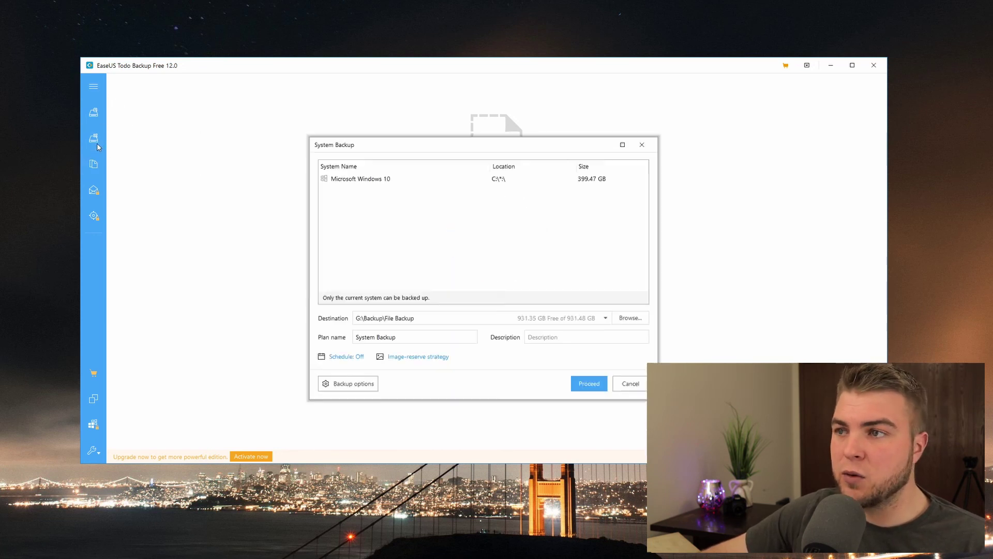
left_click(641, 146)
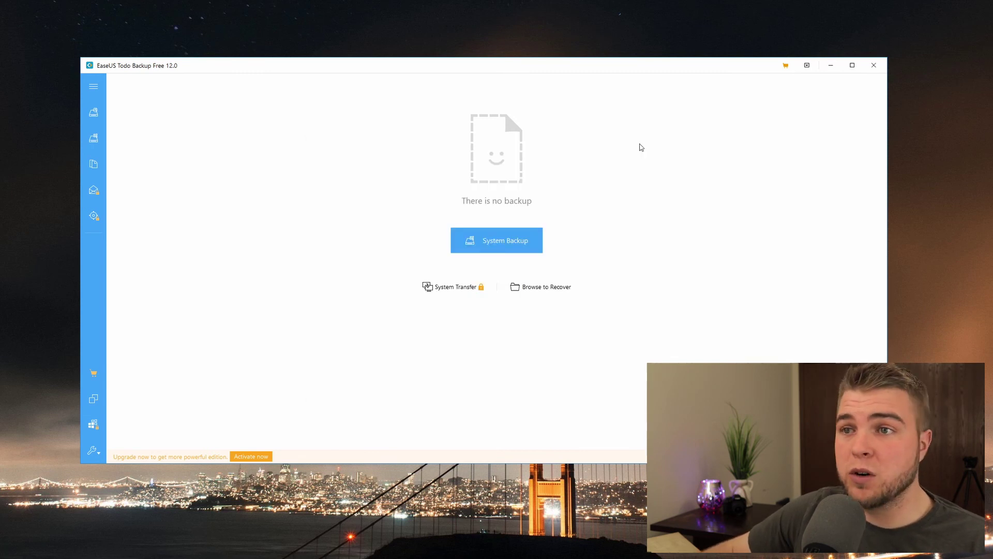
left_click(95, 139)
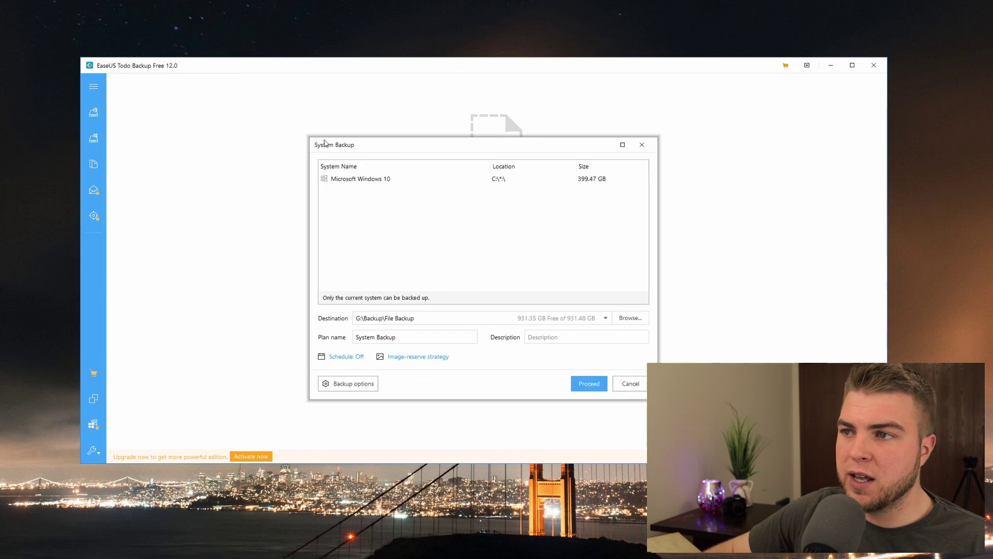
left_click(642, 145)
left_click(93, 86)
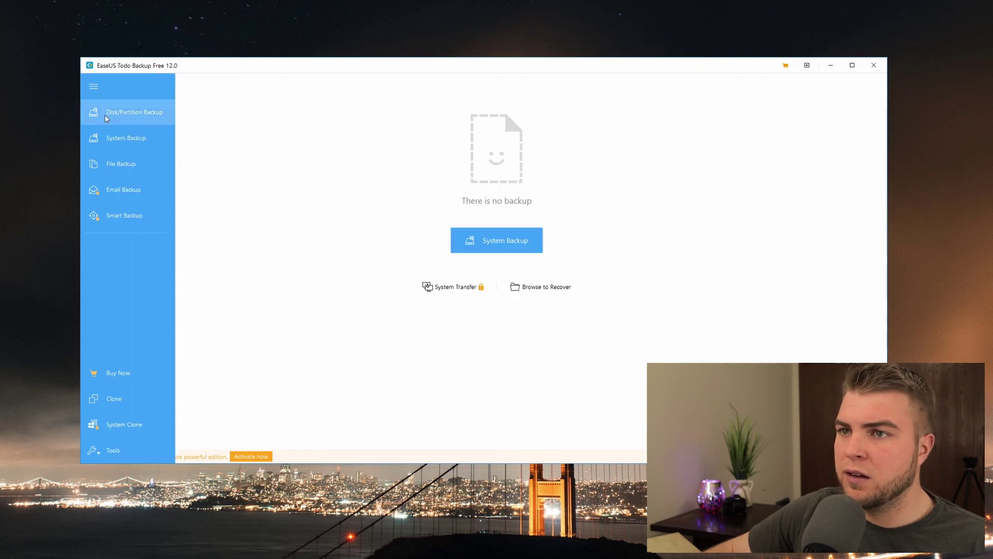
Step: Start a File Backup and expand the source tree down to the computer's drives
left_click(133, 161)
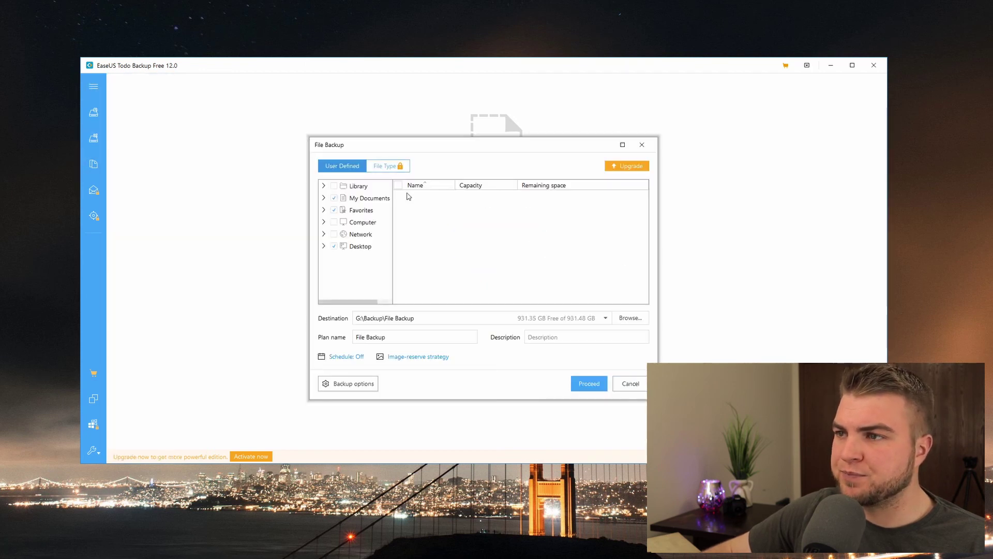
left_click_drag(447, 151, 409, 128)
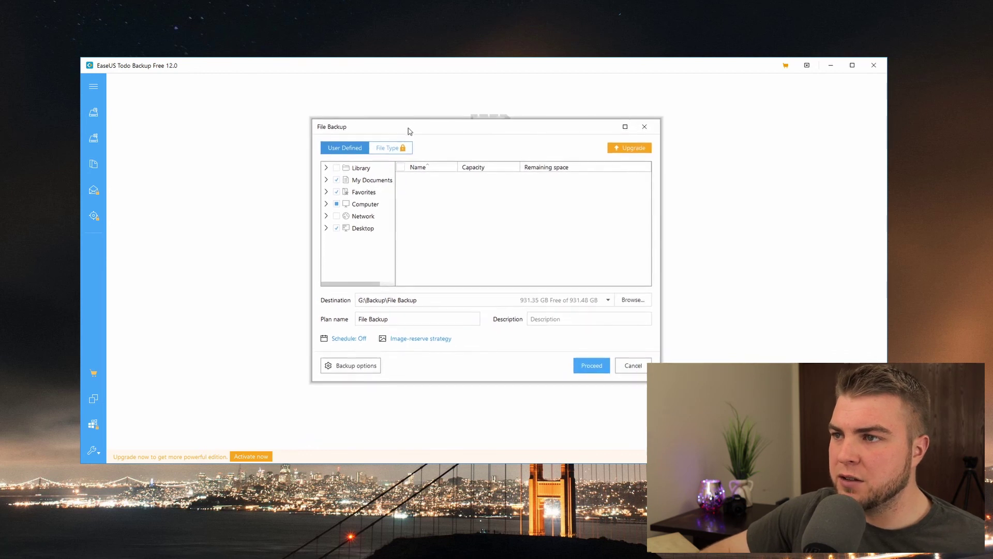
left_click(360, 224)
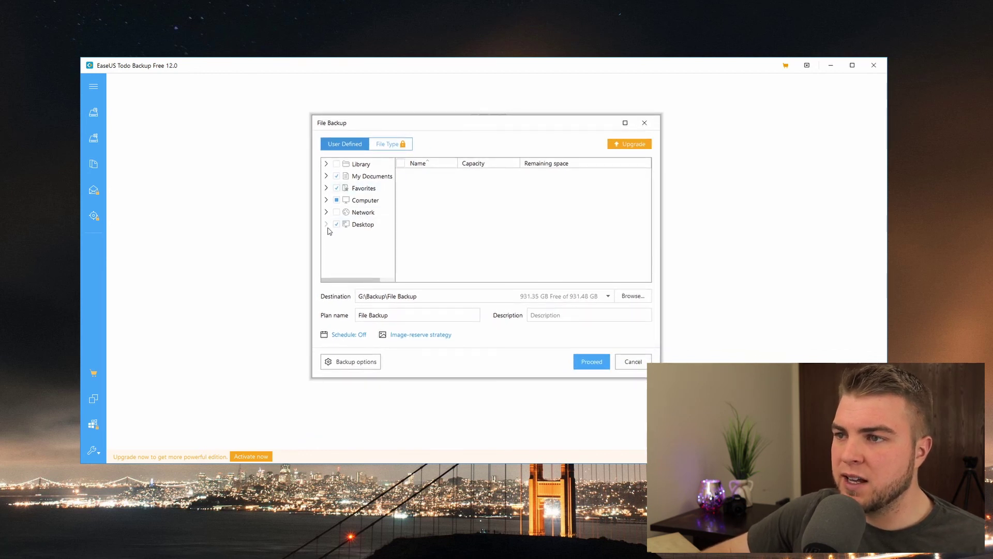
left_click(326, 213)
left_click(325, 201)
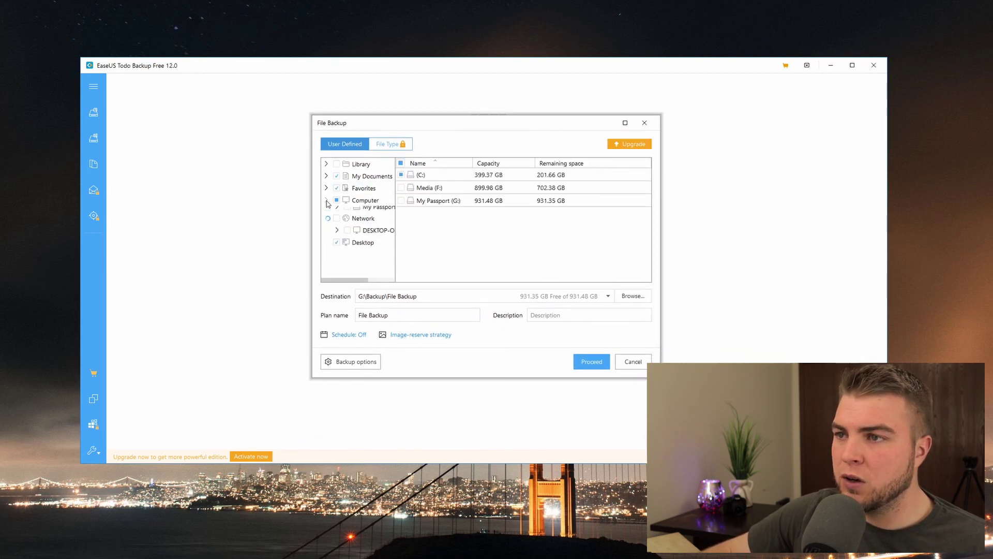
left_click(326, 187)
left_click(326, 177)
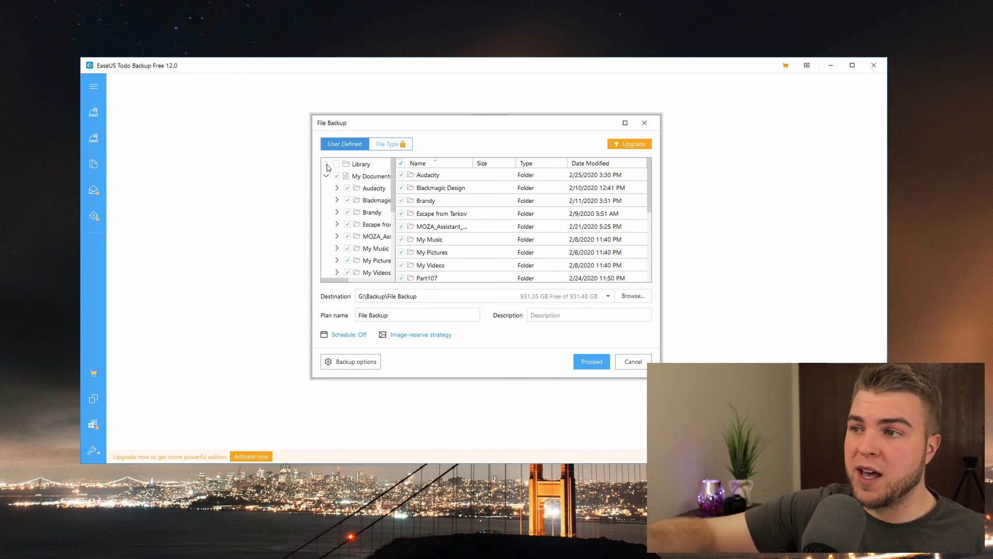
left_click(326, 176)
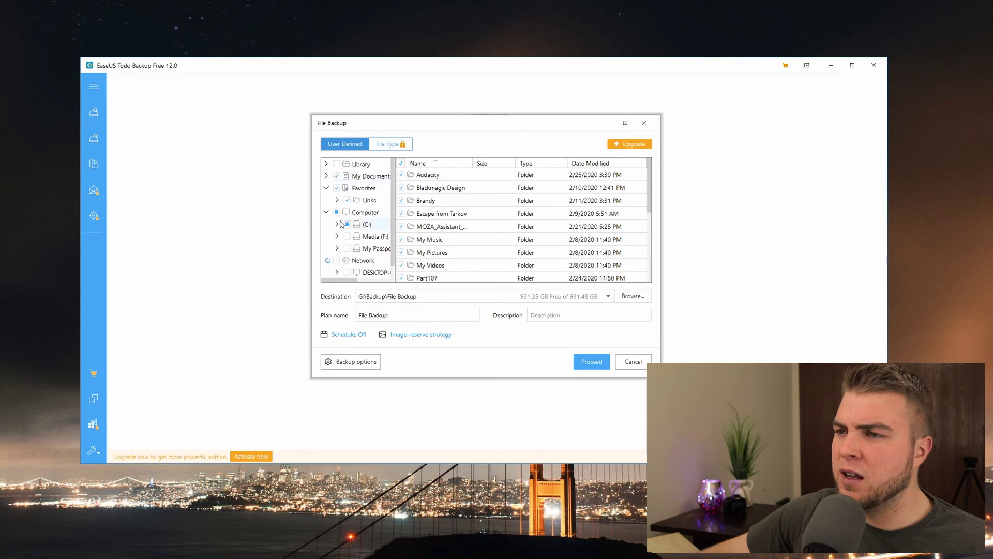
left_click(337, 224)
scroll(378, 231, "down", 3)
Step: Tick the DUMP, EyeTVideos, LAZYIGAMING and Subherb folders on Media (F:)
left_click(337, 238)
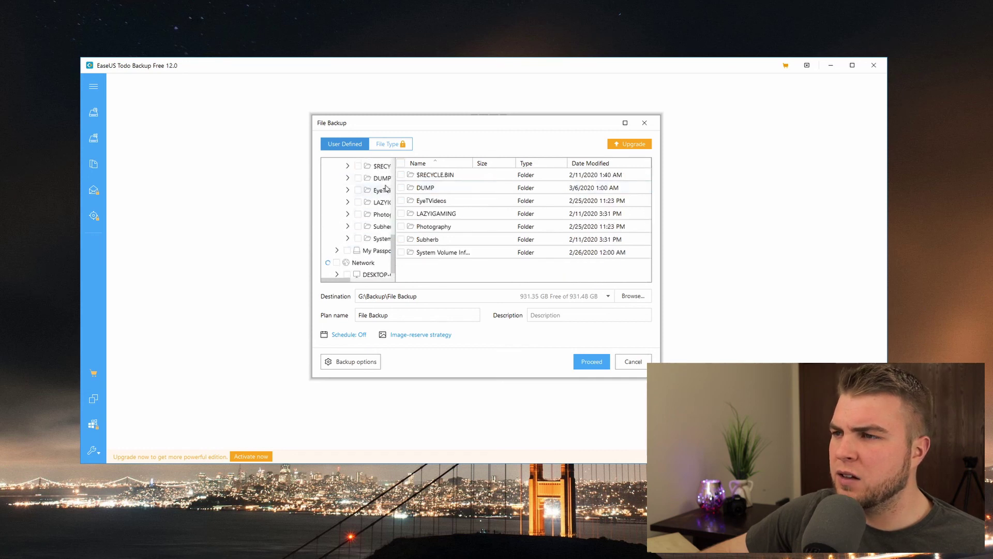
left_click(402, 188)
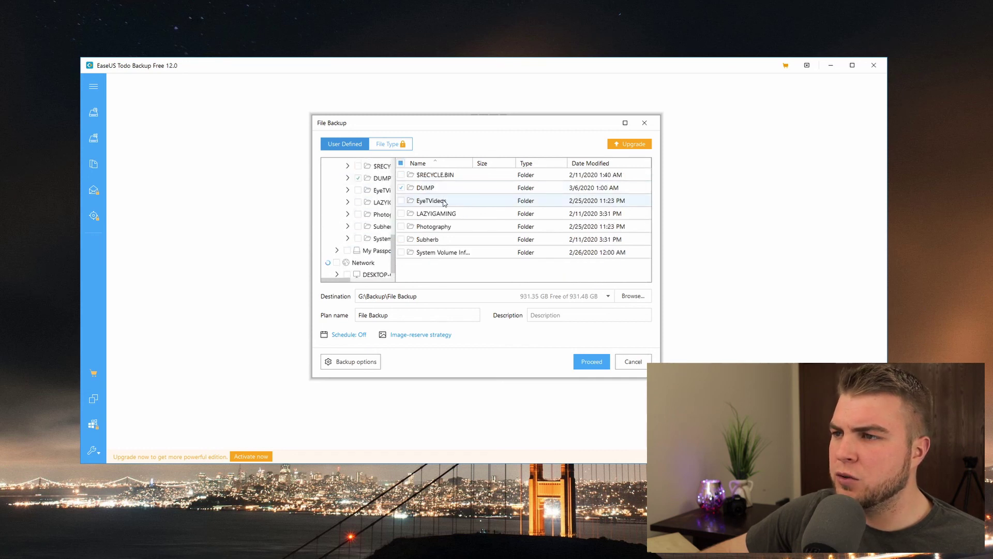
left_click(402, 201)
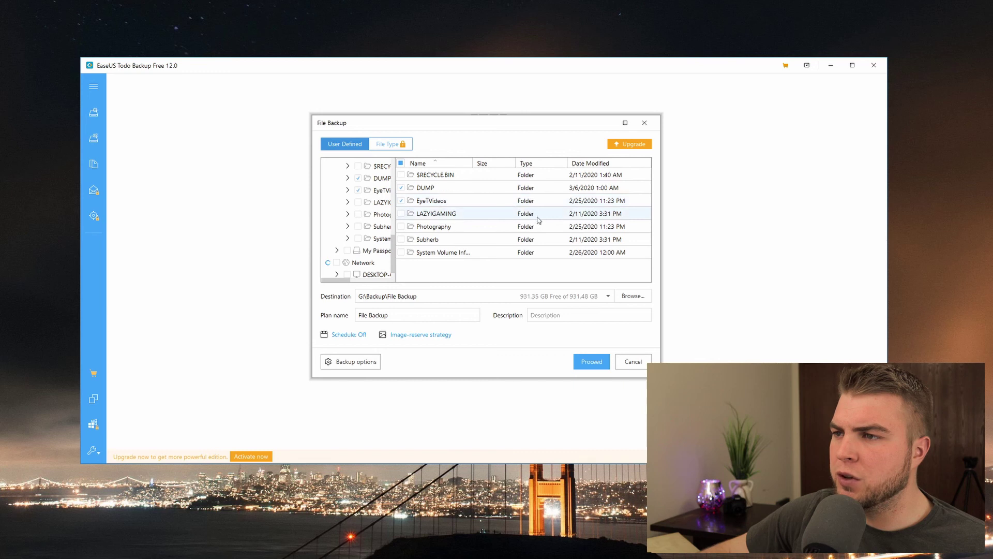
left_click(402, 215)
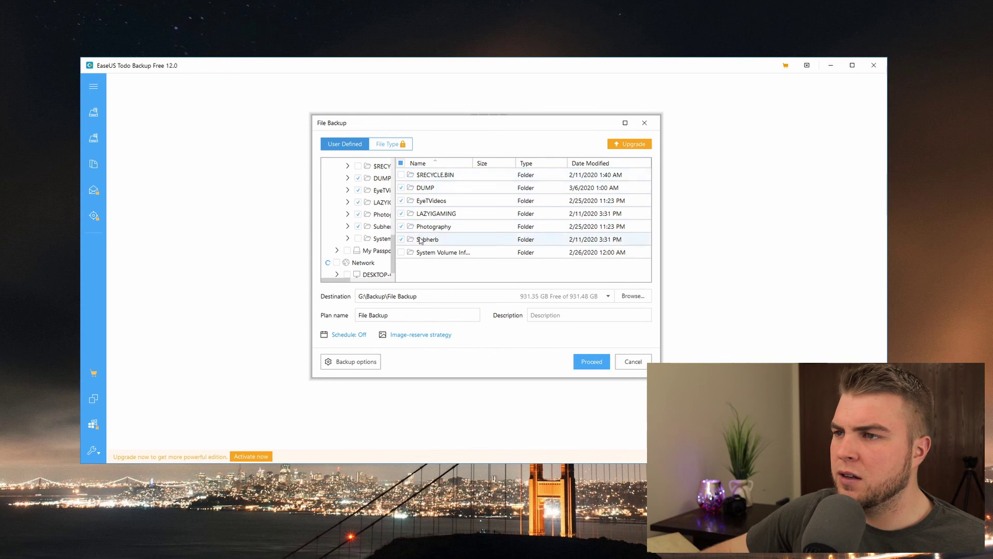
left_click(402, 240)
scroll(367, 247, "up", 10)
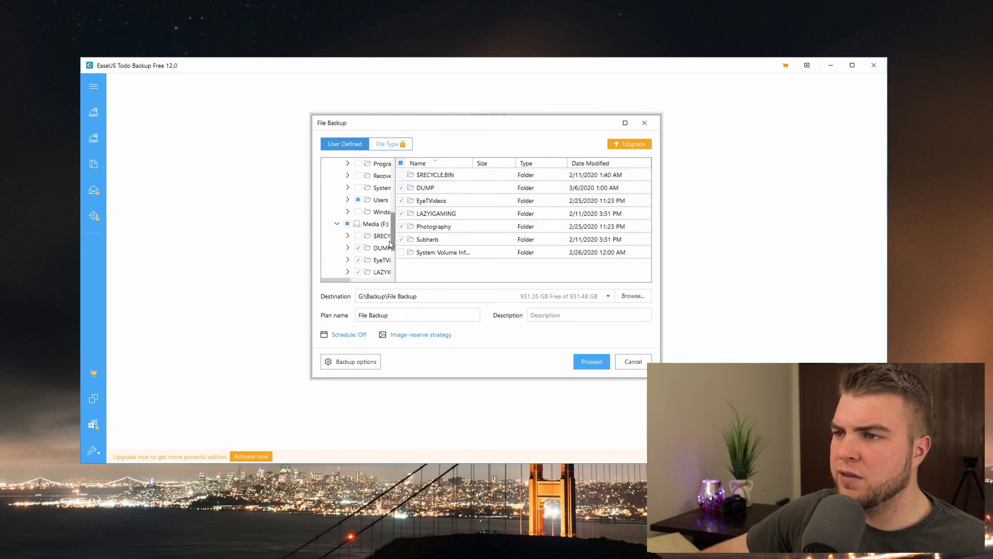
scroll(368, 247, "up", 1)
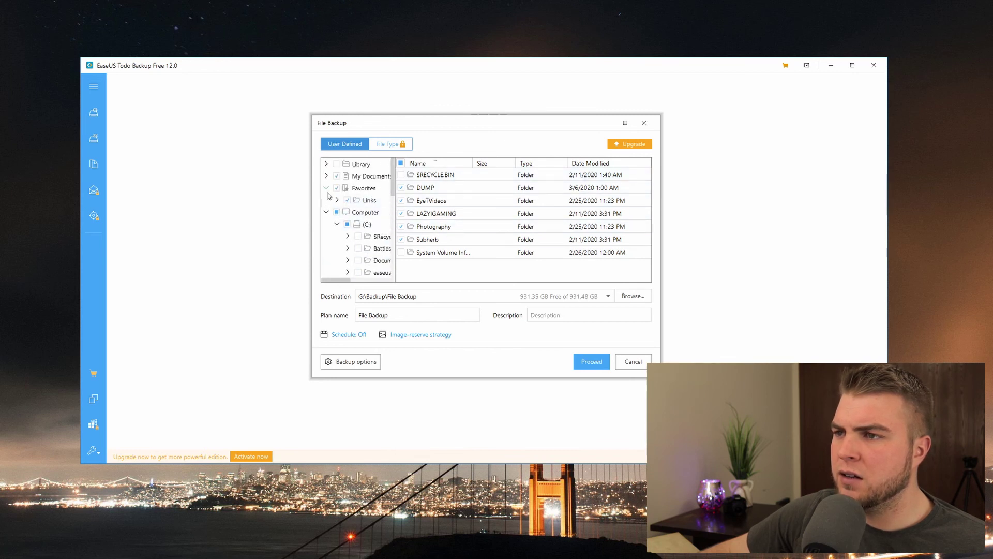
Step: Tick Camera Roll, Pictures and Videos under Library
left_click(326, 200)
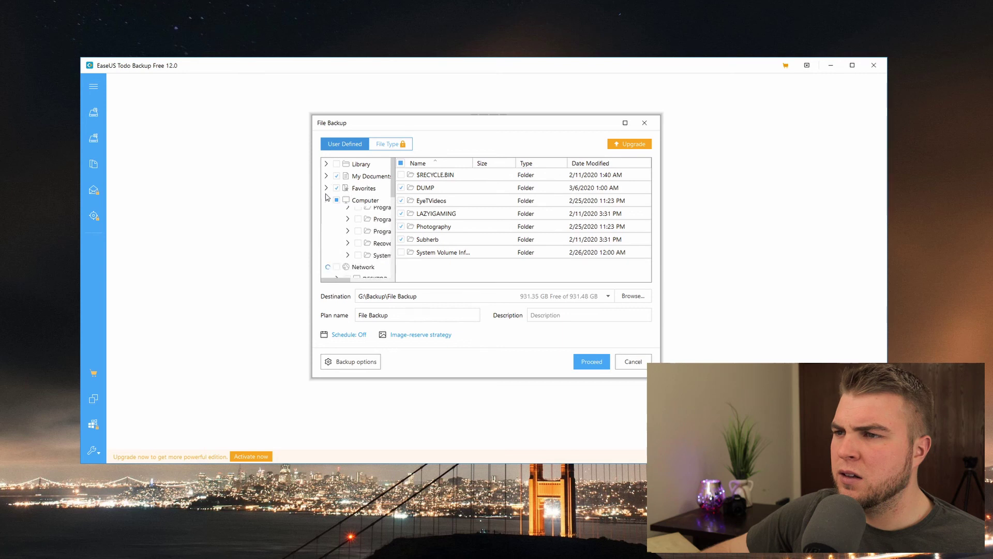
left_click(327, 164)
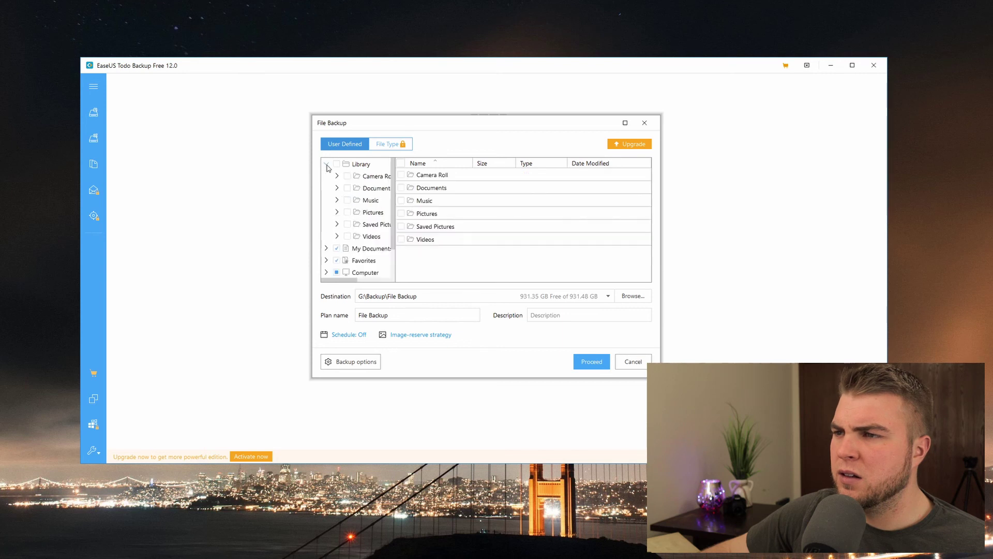
left_click(402, 176)
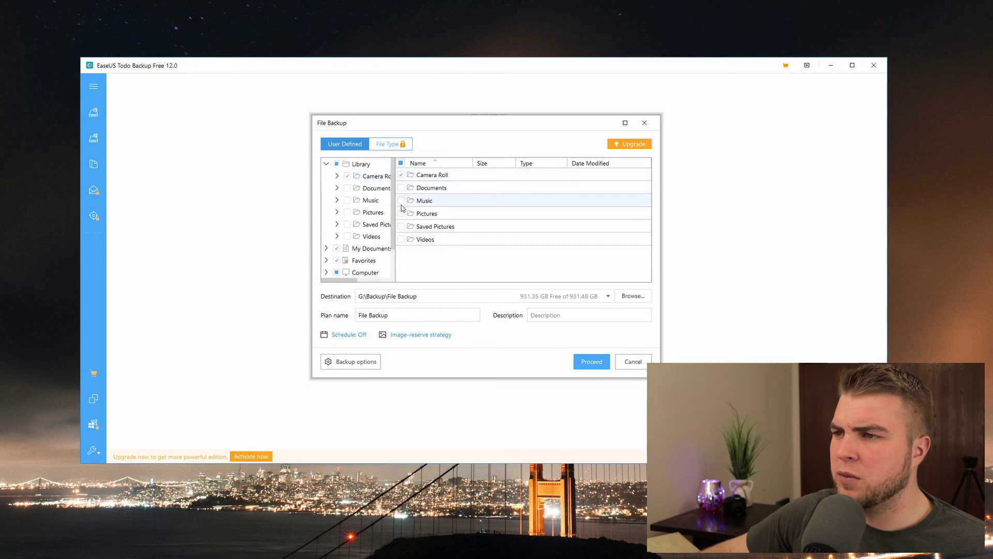
left_click(402, 214)
left_click(402, 240)
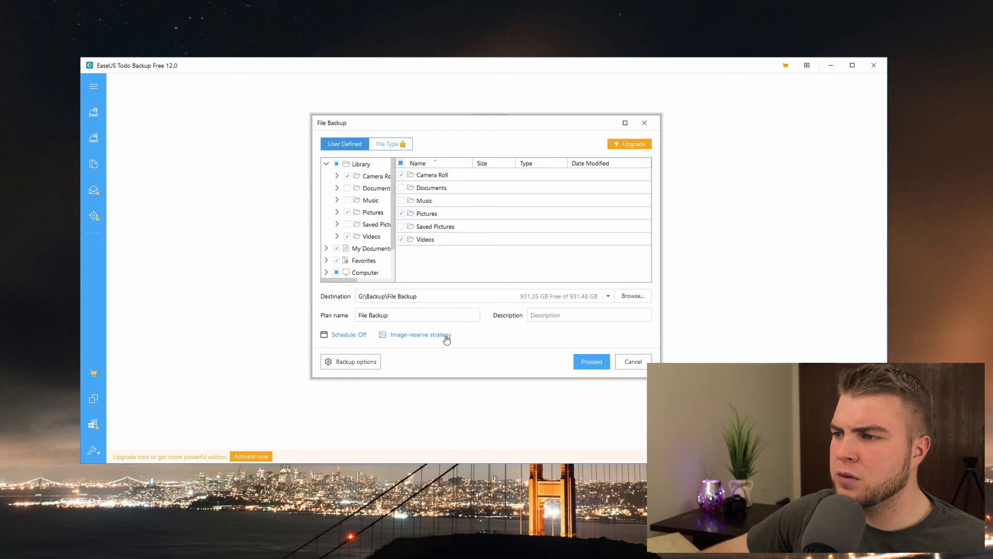
scroll(342, 225, "down", 1)
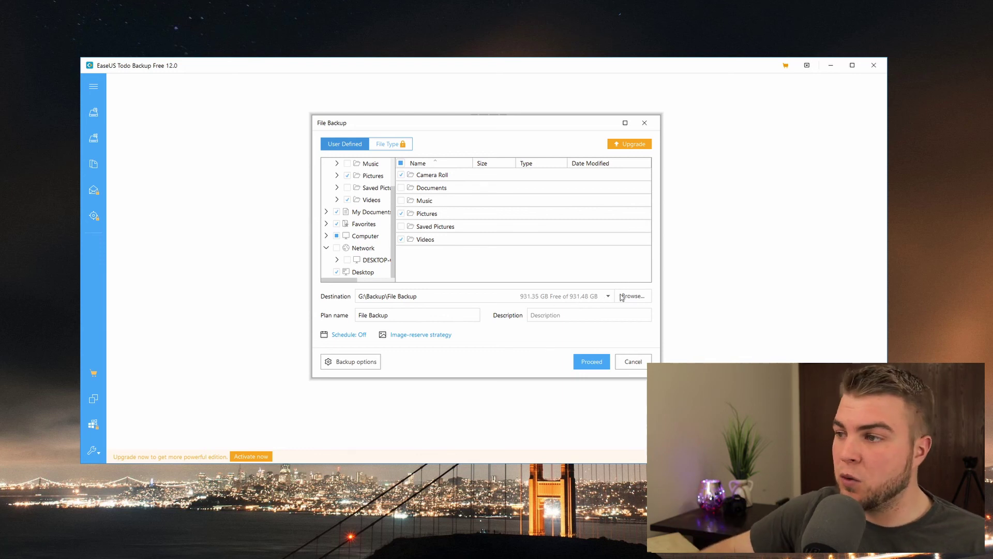
Step: Review the destination options and keep G:\Backup\File Backup as the destination
left_click(628, 297)
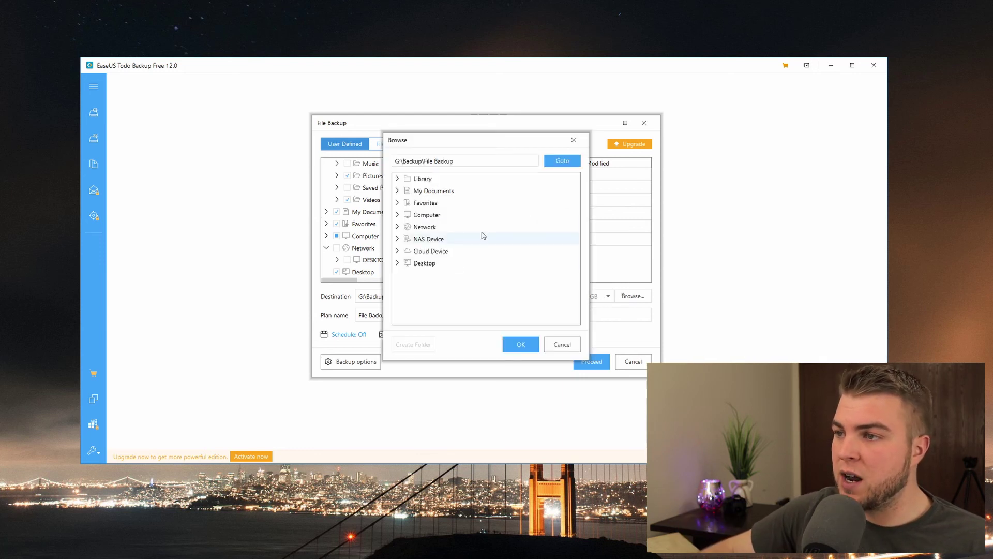
left_click(580, 144)
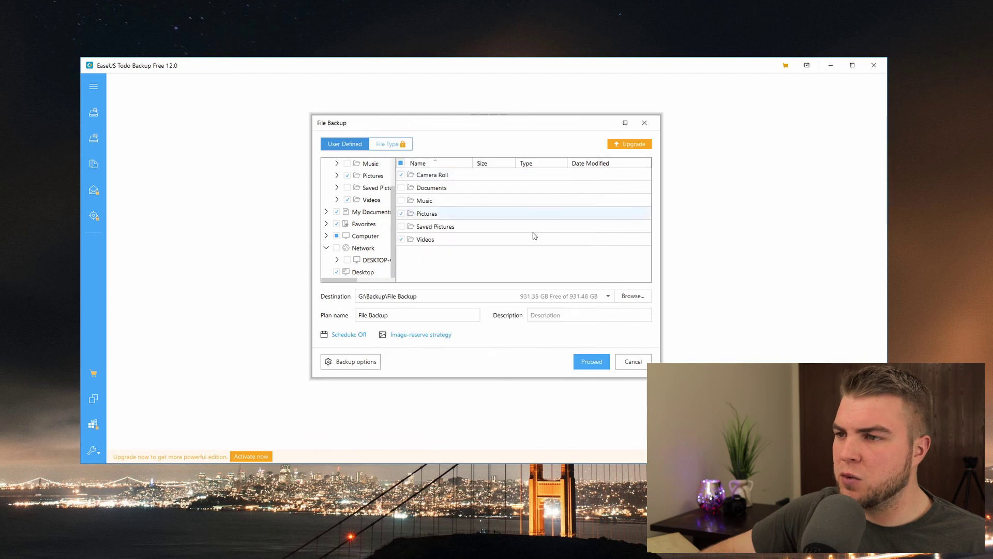
left_click(364, 299)
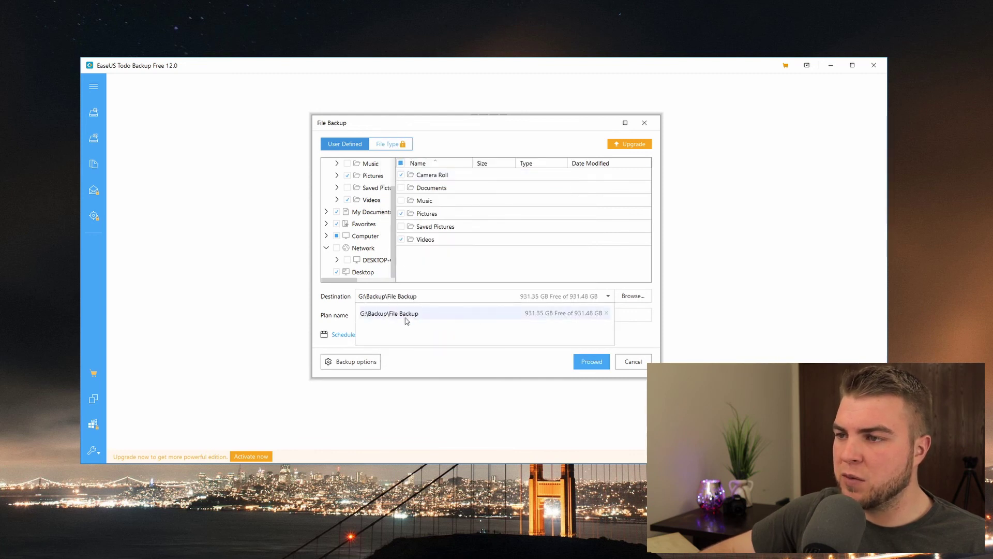
left_click(342, 319)
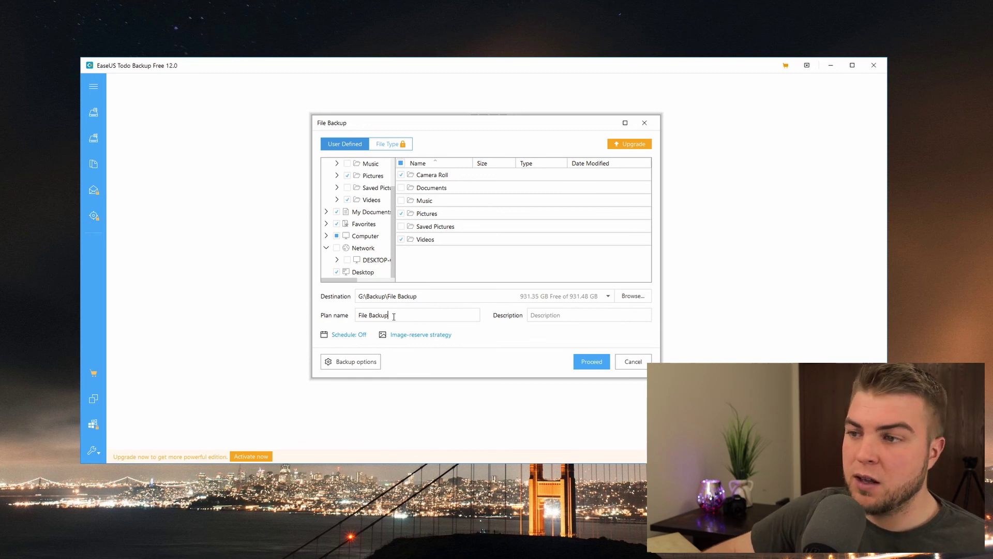
Step: Replace the plan name File Backup with FileBackup1
left_click_drag(394, 317, 345, 315)
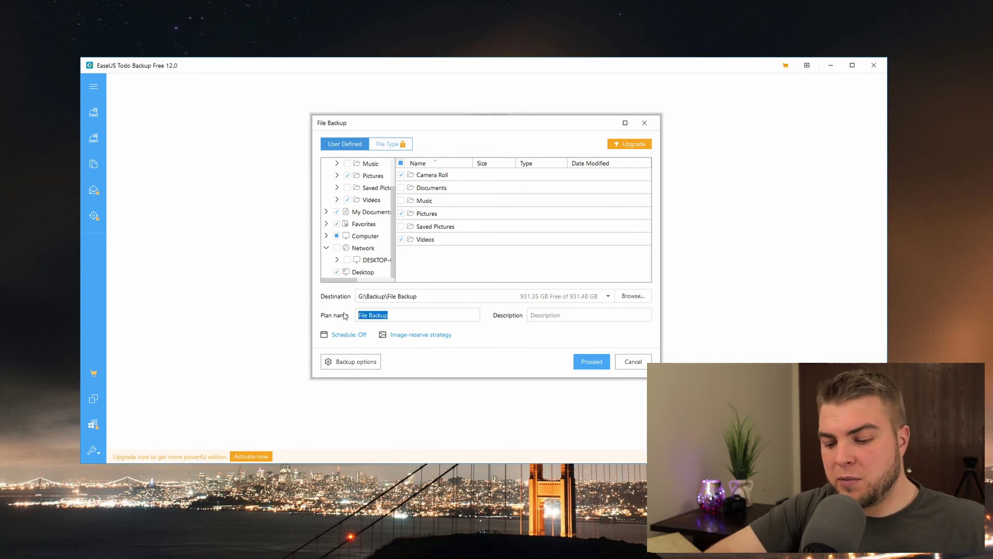
key("BackSpace")
type("FileBa")
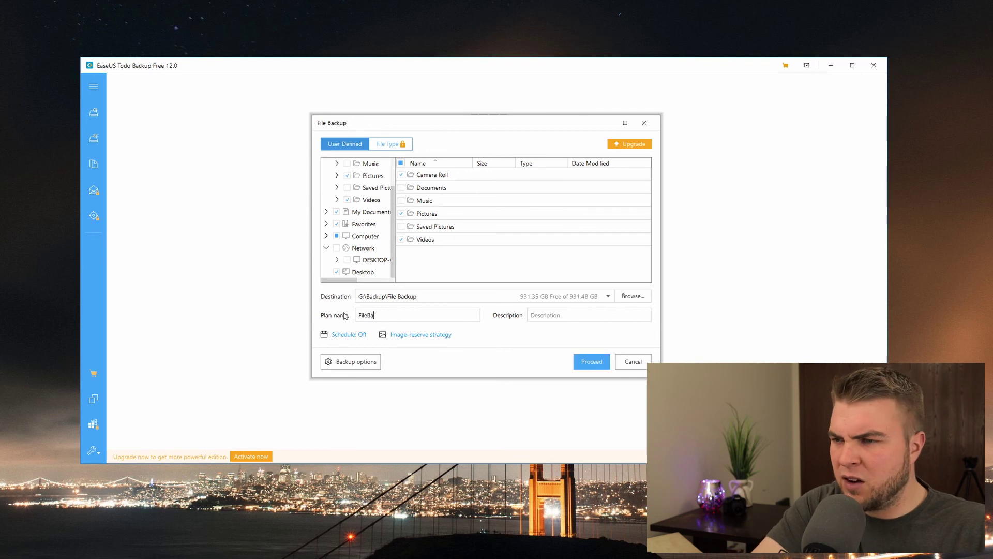
type("ckup1")
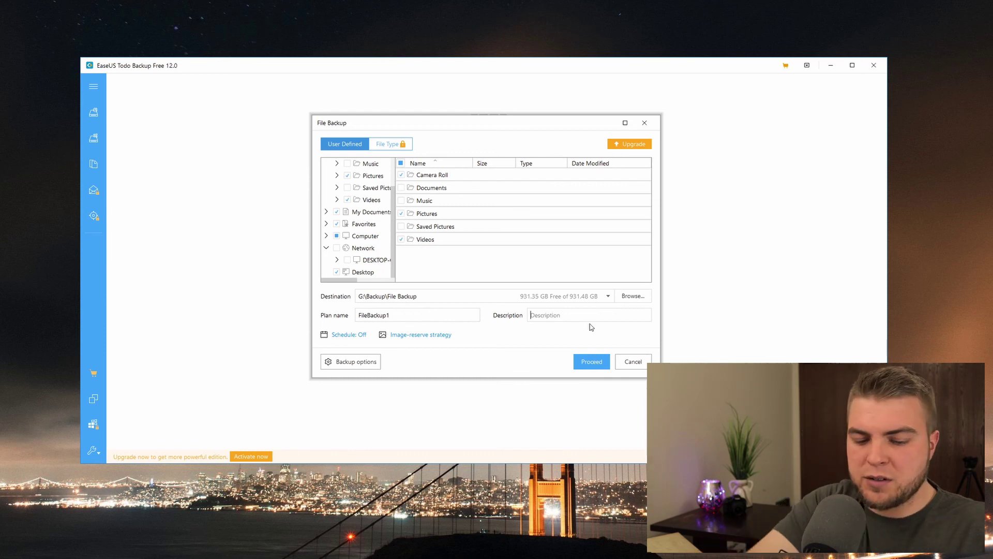
type("I")
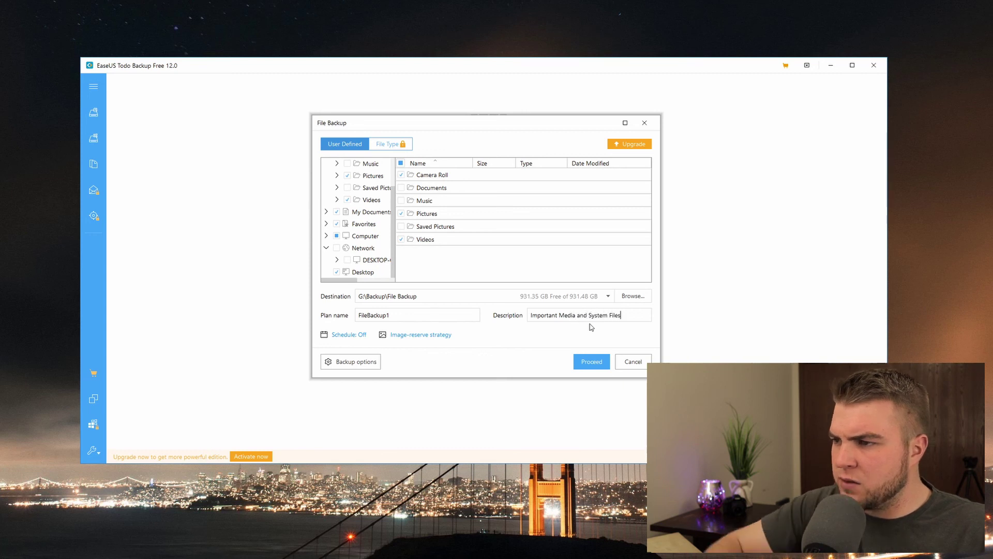
Step: Set the Schedule Type to Daily, running at 11:00 PM
left_click(350, 336)
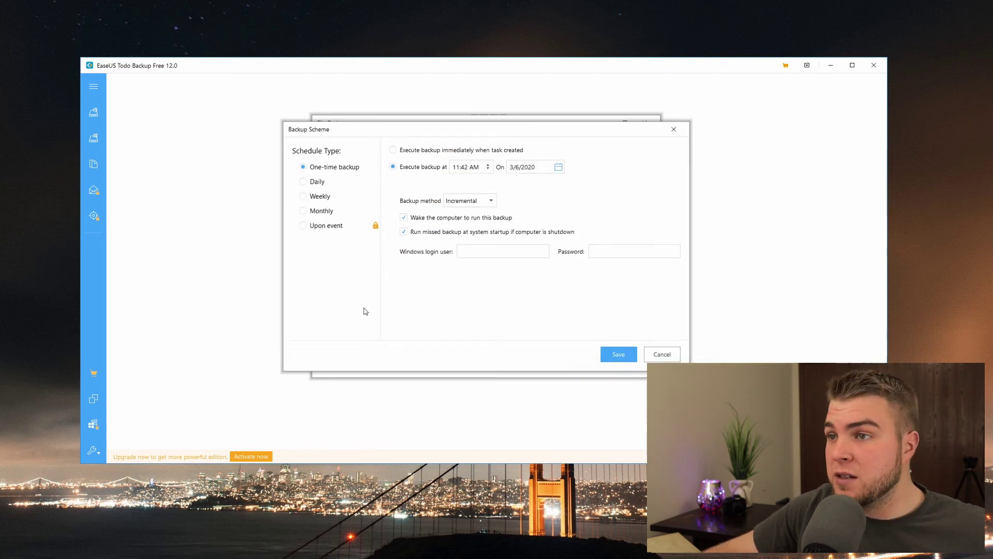
left_click(305, 182)
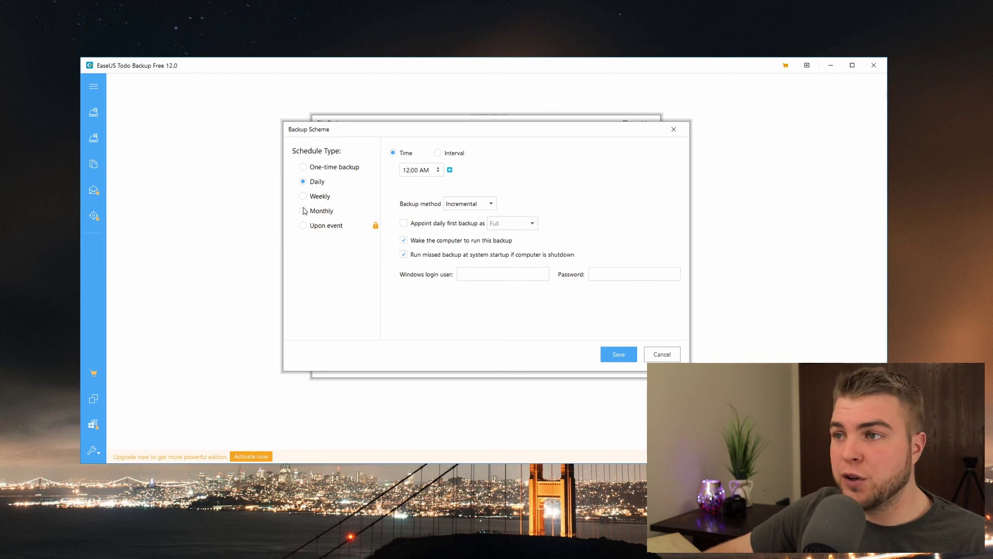
left_click(305, 167)
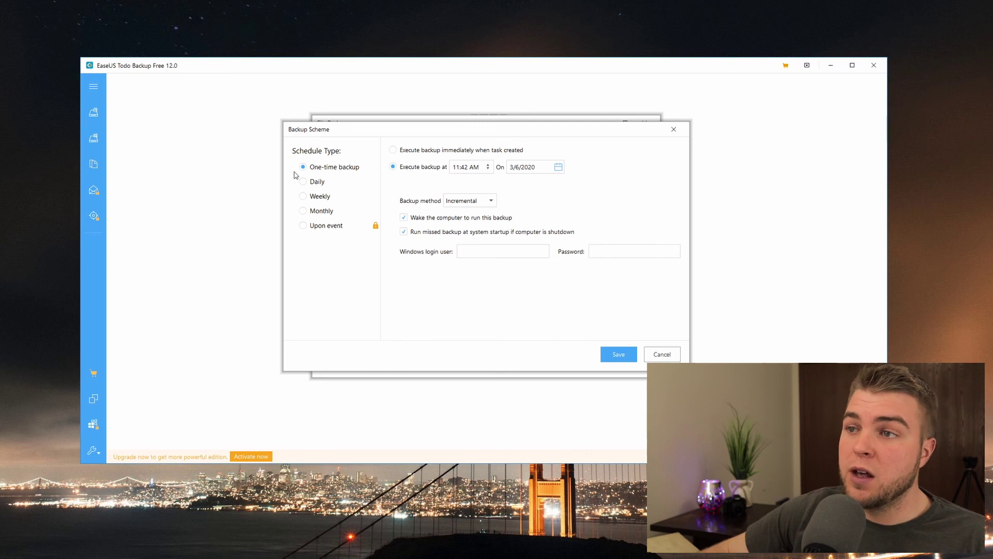
left_click(303, 182)
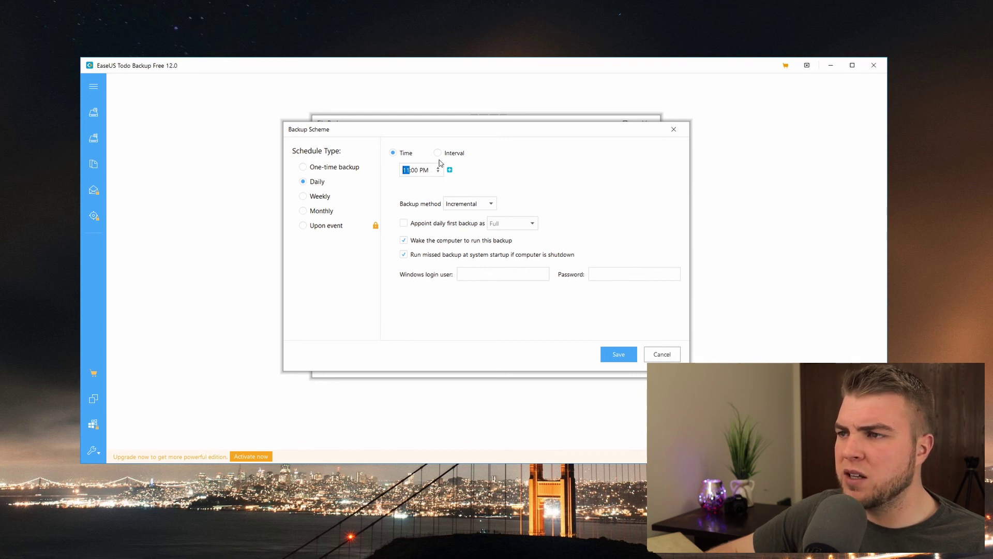
Step: Keep the Incremental backup method and appoint each day's first backup as Full
left_click(479, 203)
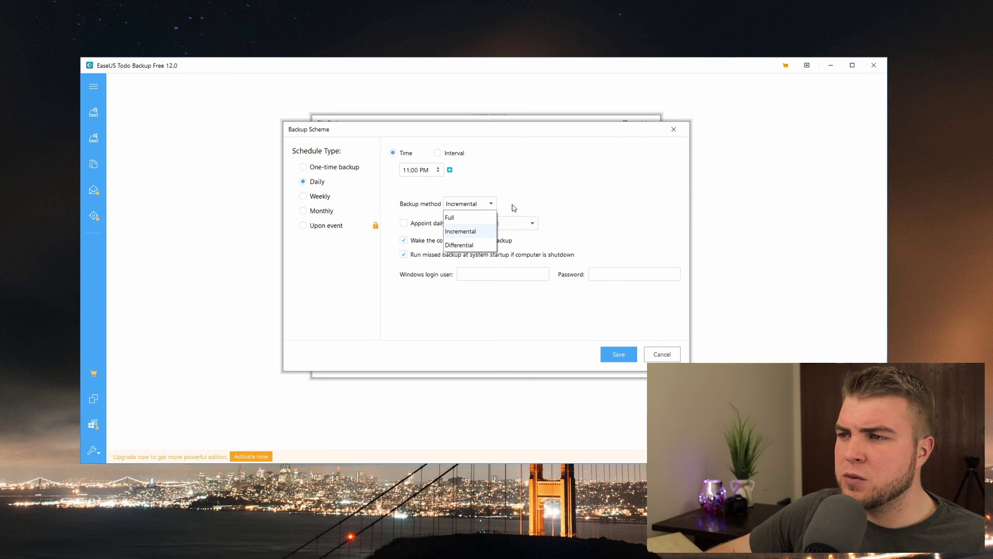
left_click(514, 207)
left_click(466, 208)
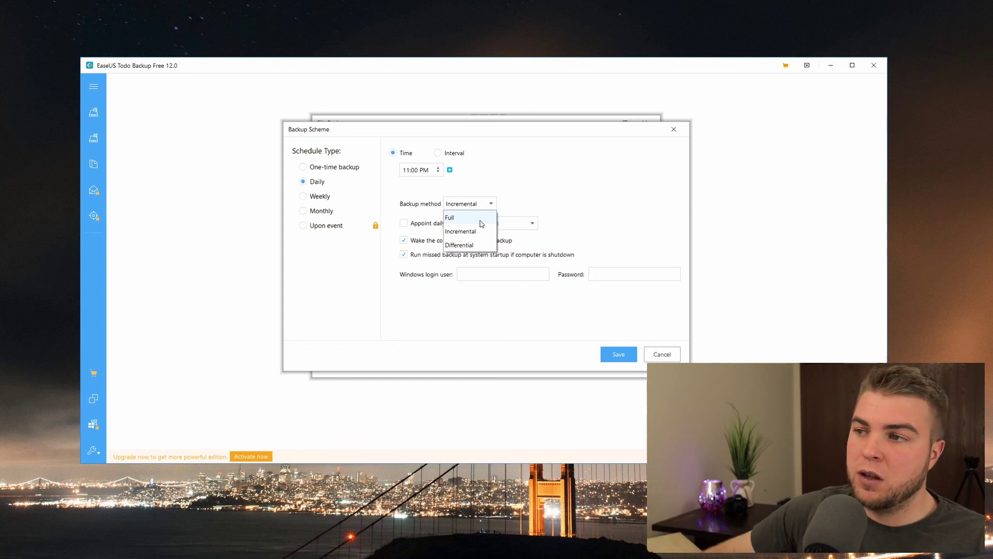
left_click(473, 230)
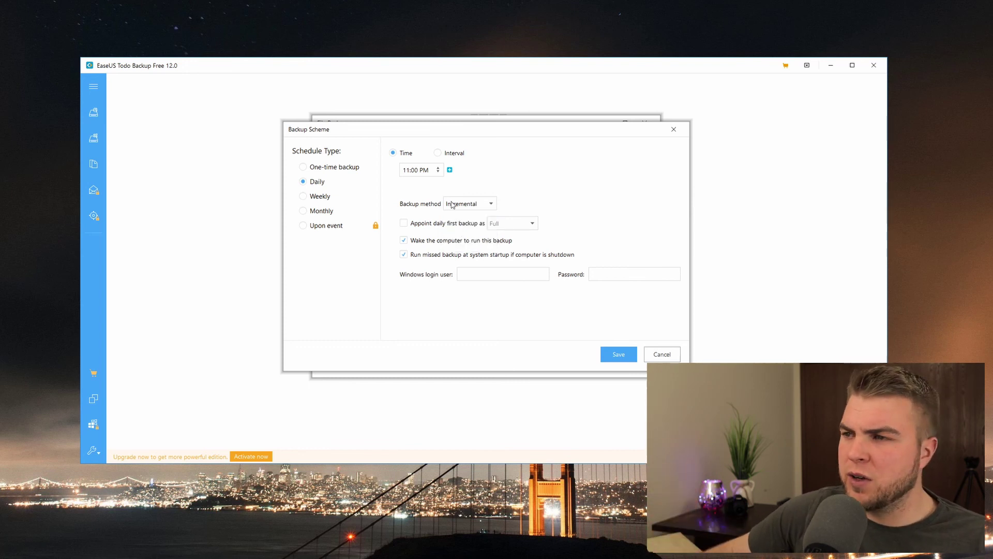
left_click(404, 223)
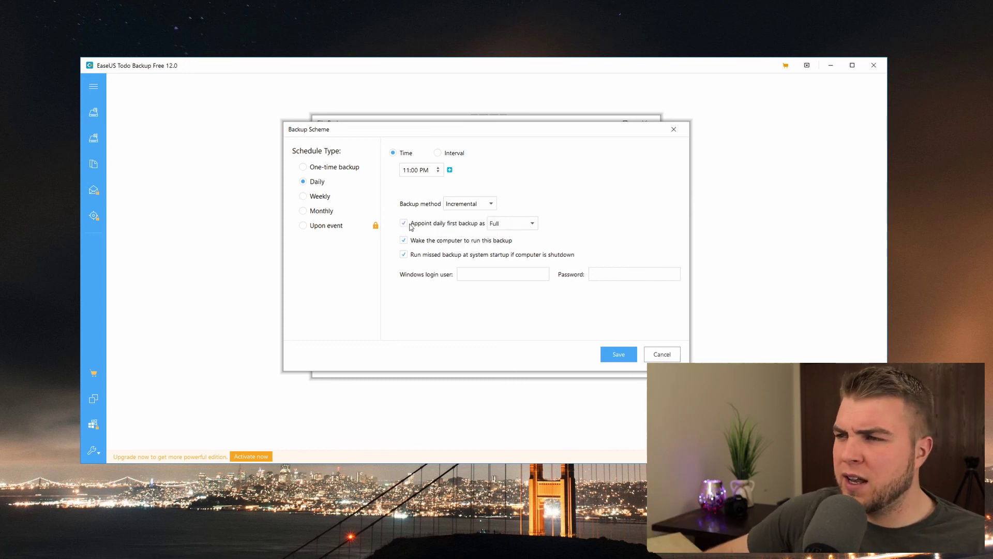
left_click(528, 224)
left_click(517, 237)
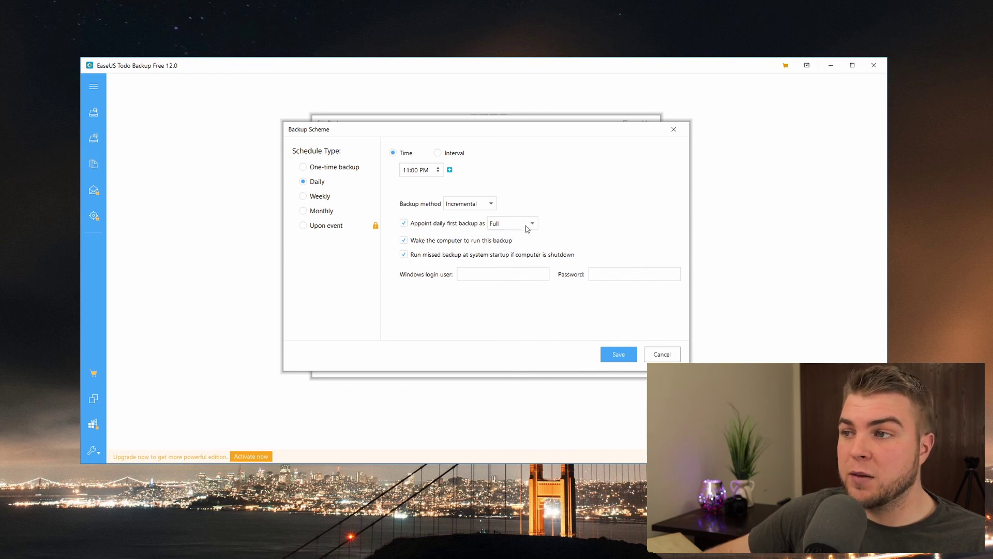
left_click(490, 204)
left_click(542, 204)
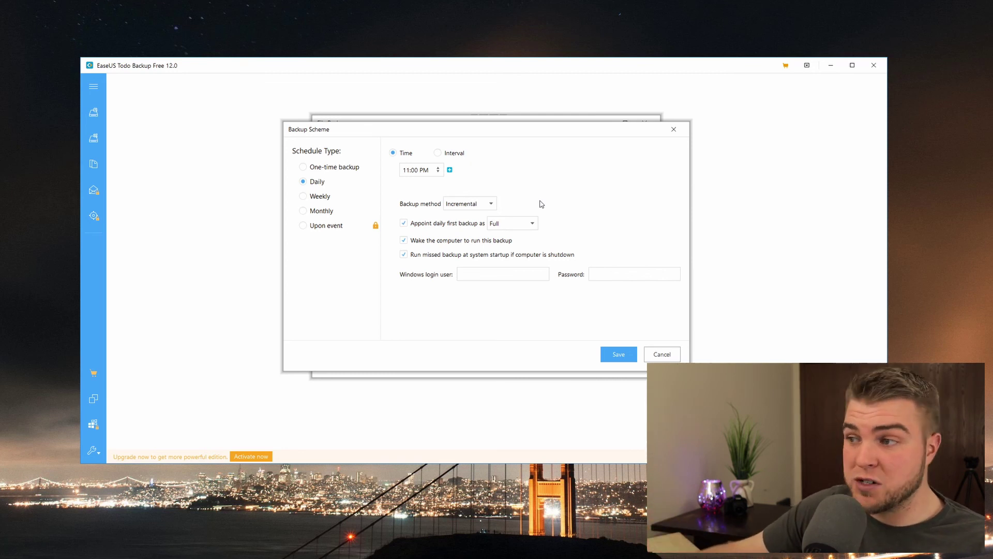
Step: Save the daily incremental schedule and the FileBackup1 plan
left_click_drag(566, 133, 536, 135)
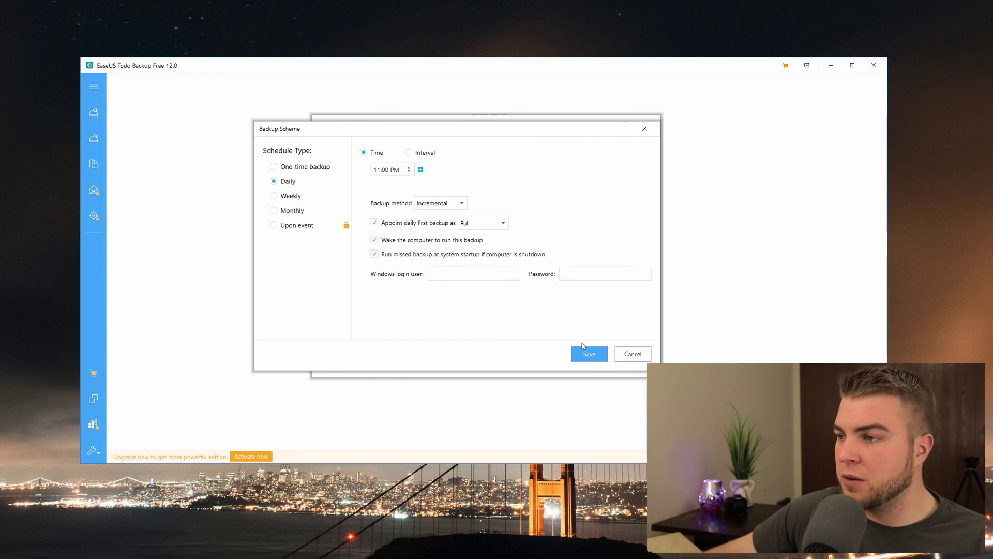
left_click(587, 355)
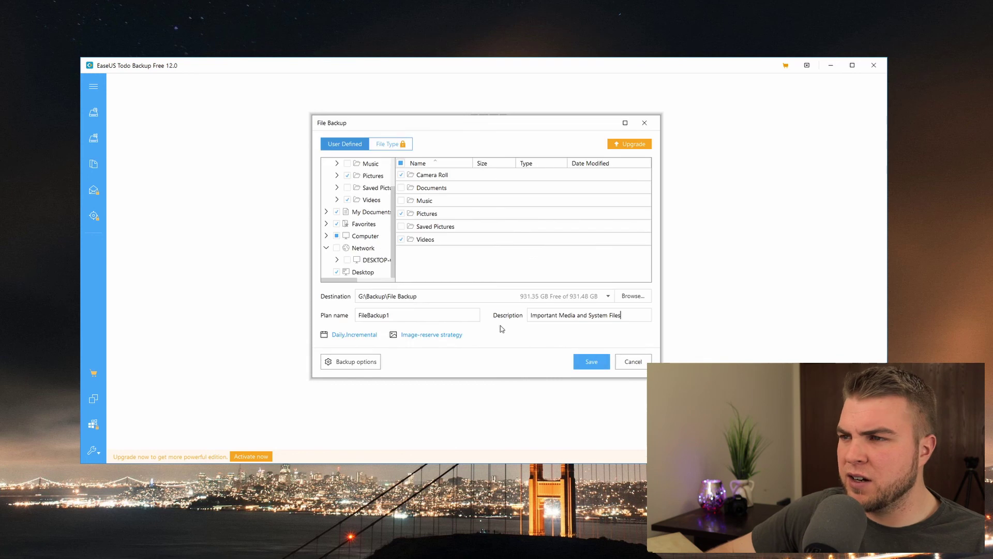
left_click(590, 361)
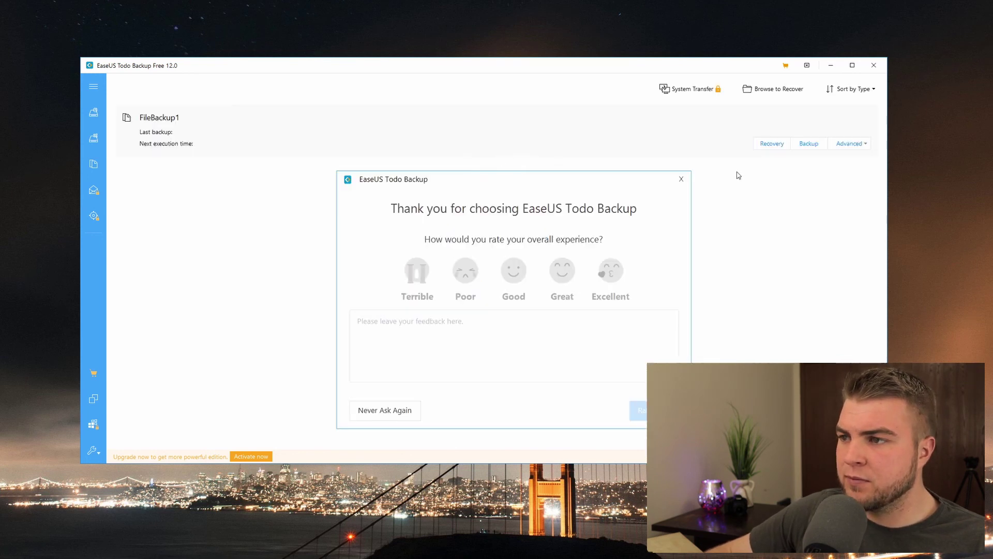
Step: Dismiss the rating prompt with Never Ask Again and reopen FileBackup1's Backup Scheme
left_click_drag(439, 185, 376, 171)
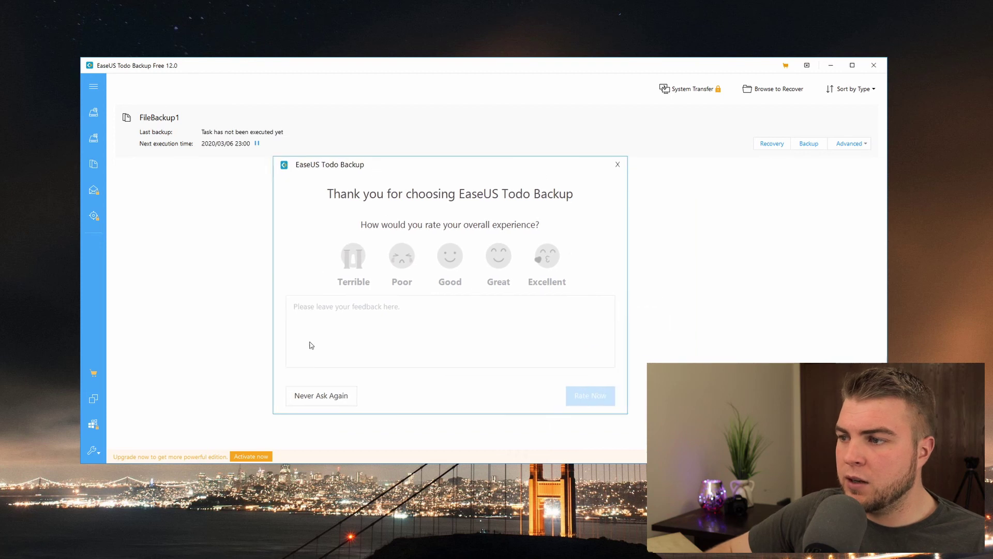
left_click(321, 398)
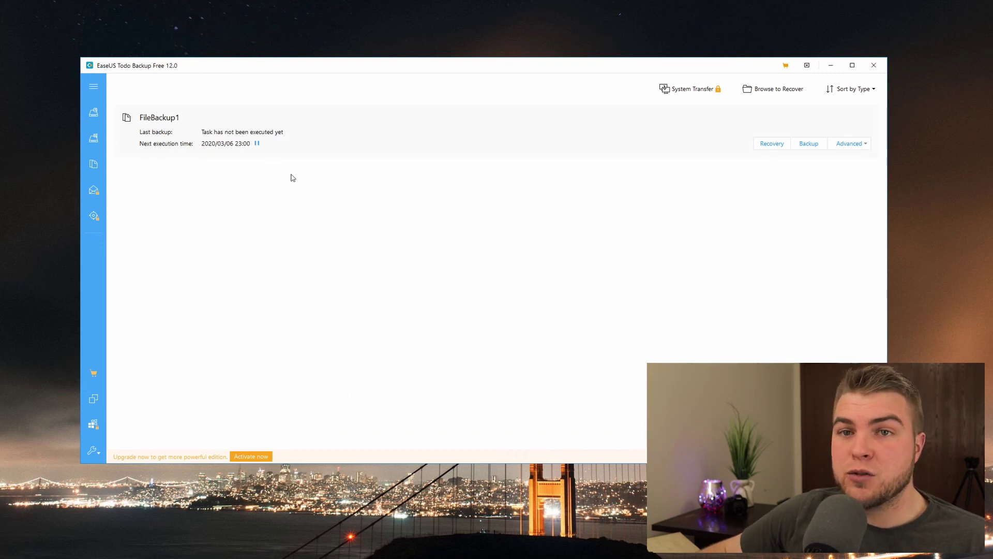
left_click(215, 147)
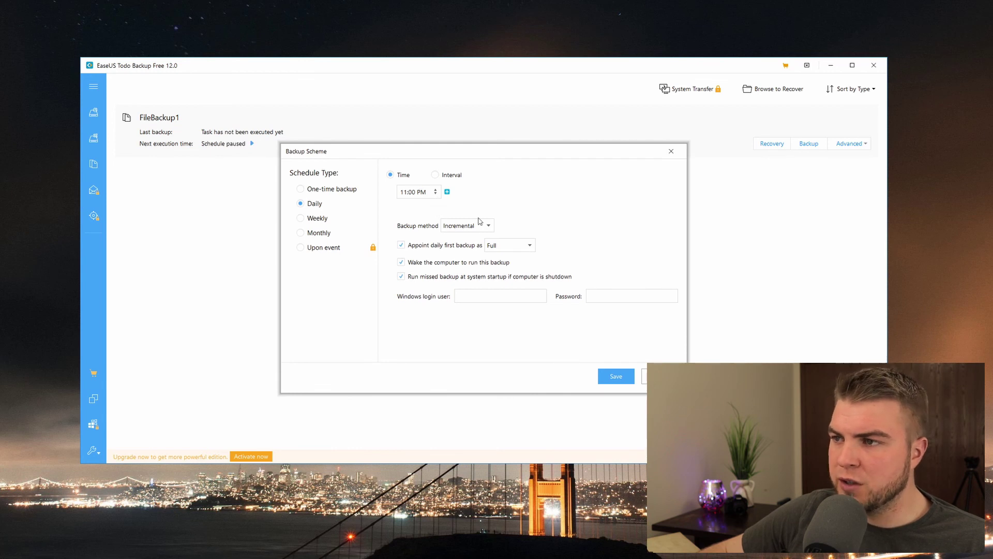
Step: Change FileBackup1's daily backup time to 11:48 AM and save the scheme
left_click(301, 190)
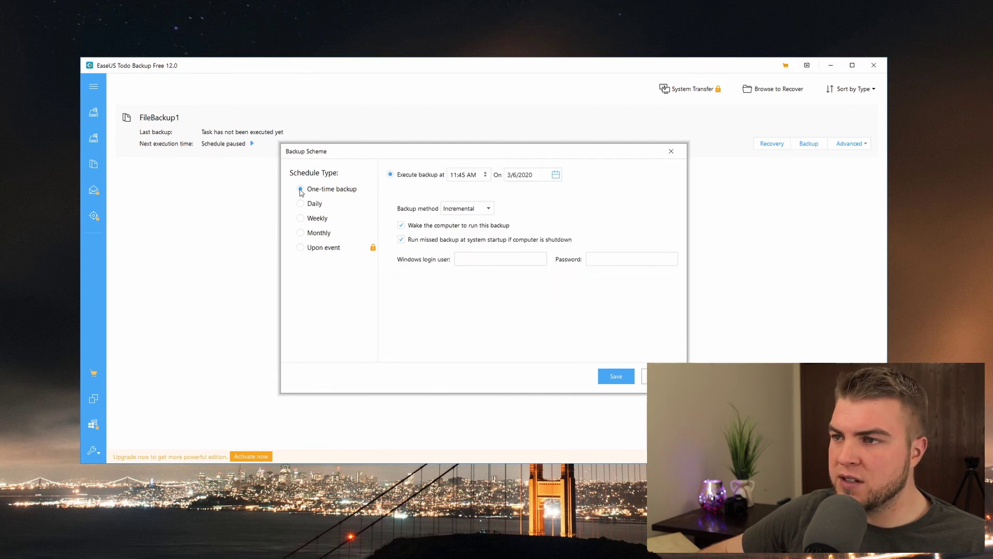
left_click(305, 205)
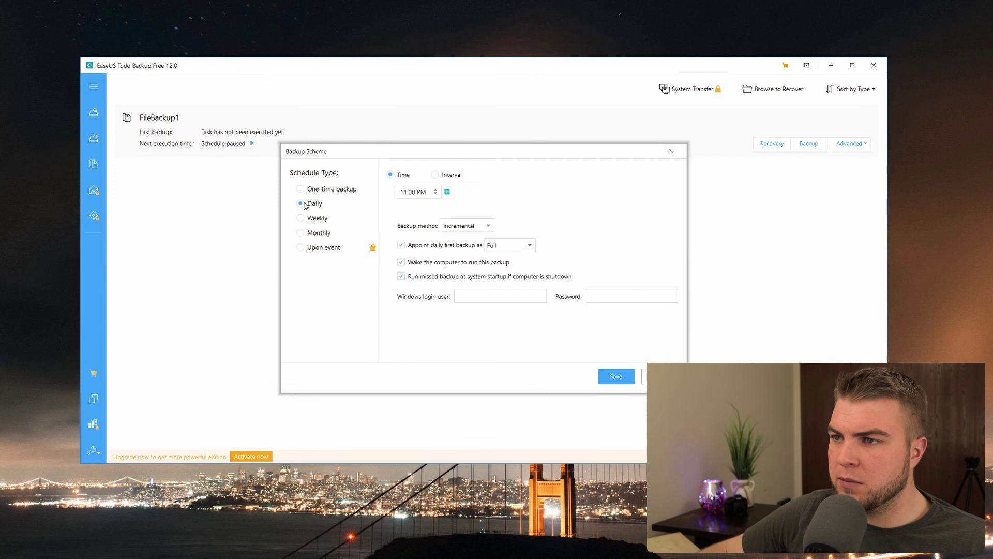
left_click(414, 192)
type("48")
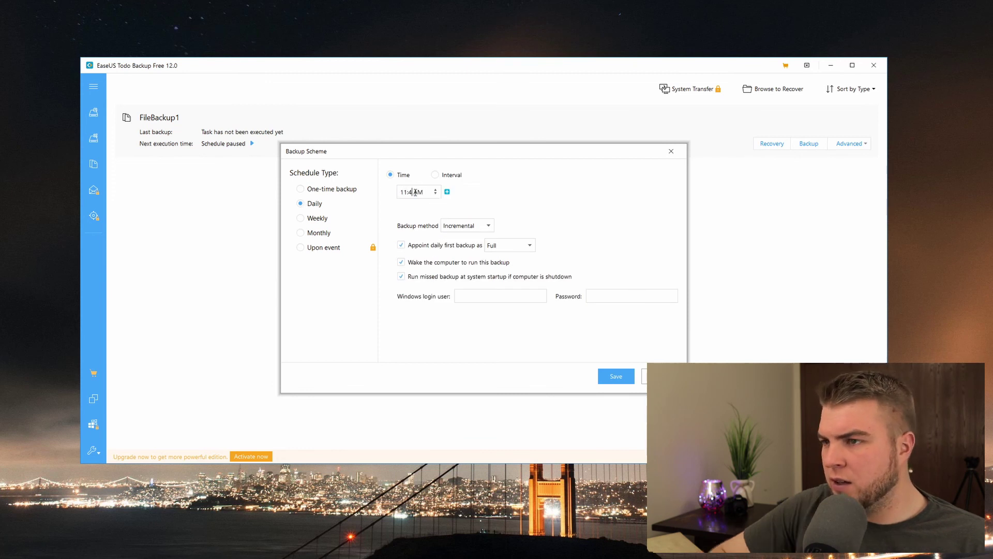
left_click(416, 192)
key("a")
left_click(482, 193)
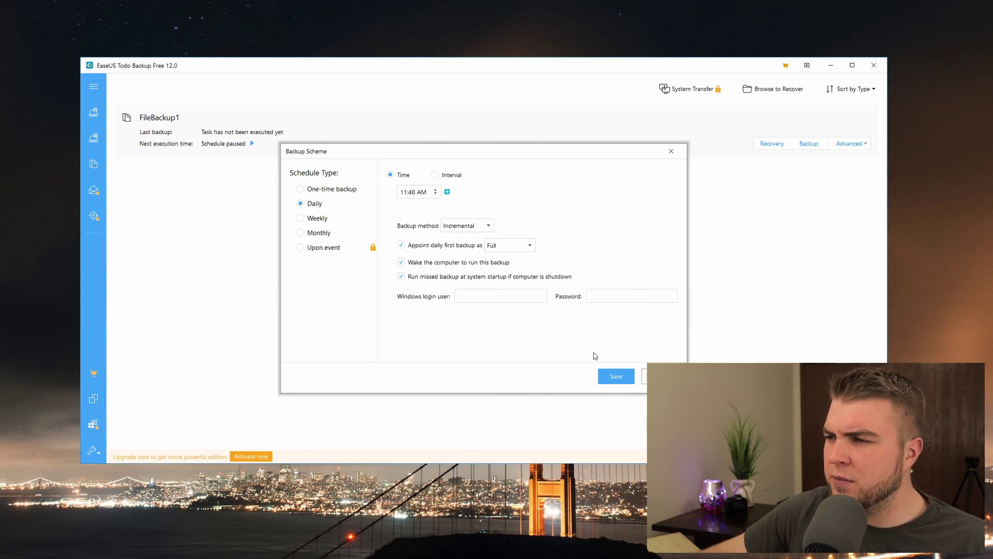
left_click(620, 377)
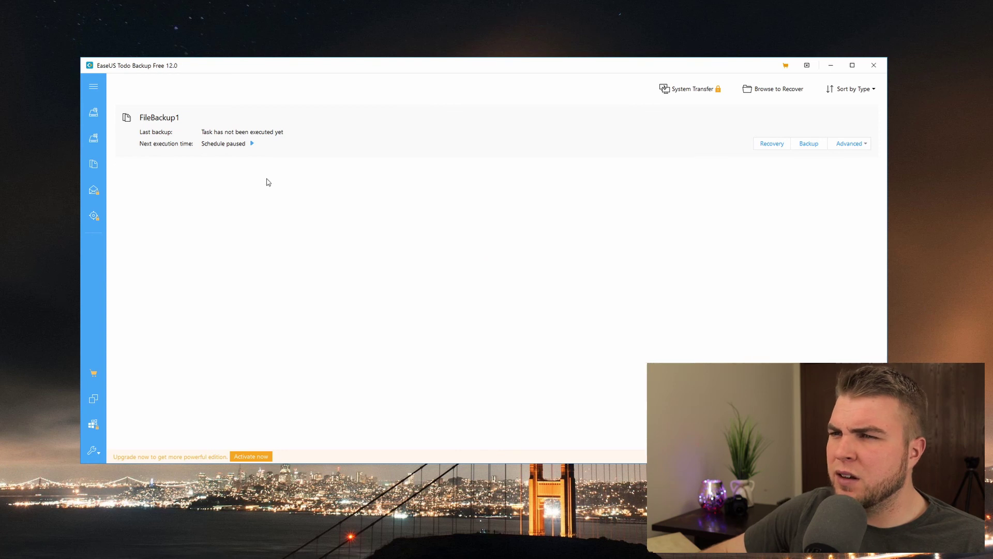
Step: Resume FileBackup1's paused schedule so its first backup runs and succeeds
left_click(252, 144)
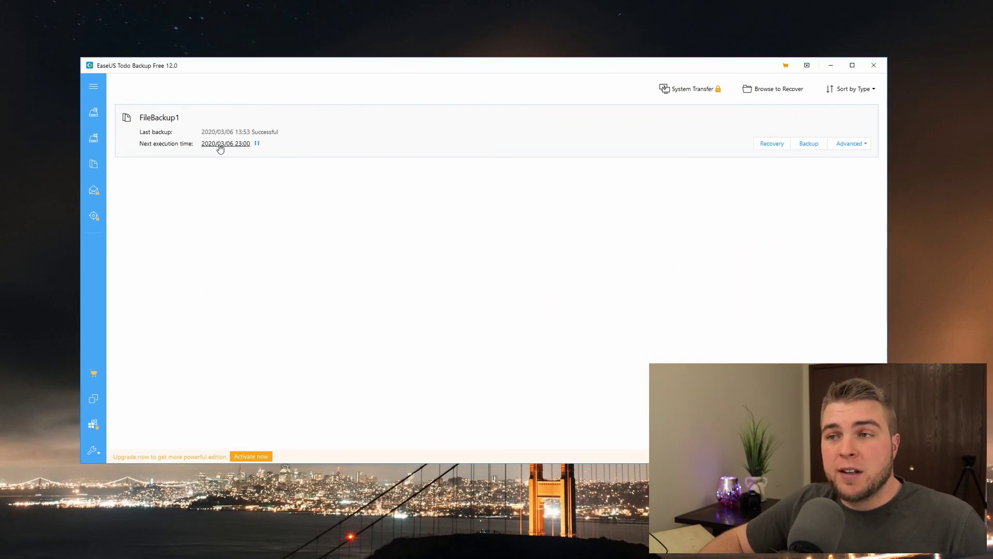
left_click(219, 146)
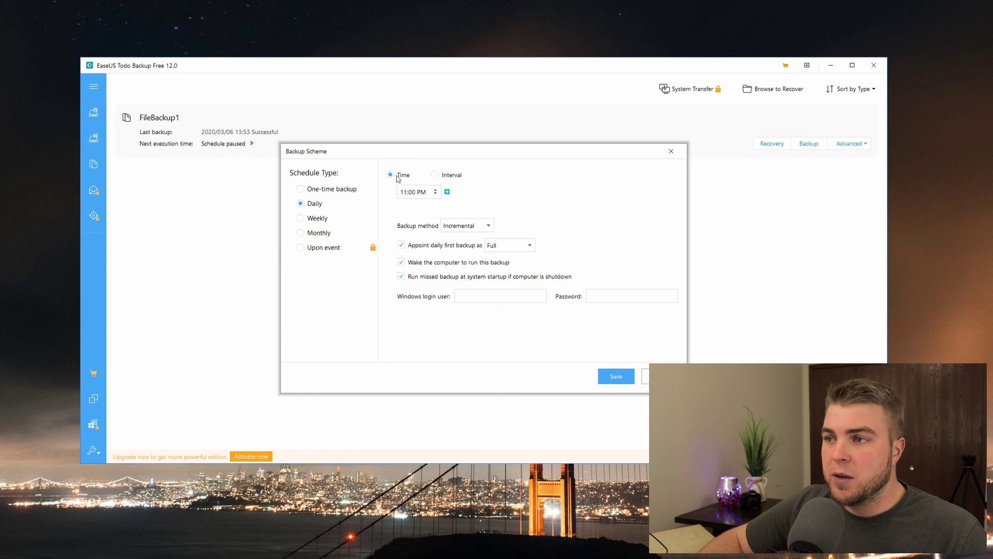
left_click(618, 378)
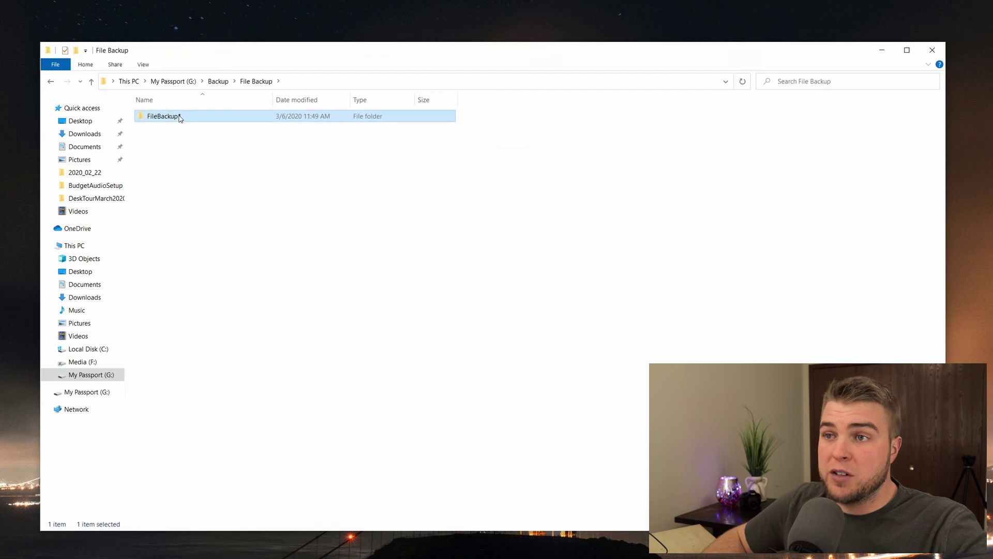
Step: Open FileBackup1_20200306_Full_v1.pbd on My Passport and browse into the user's Videos folder
double_click(181, 116)
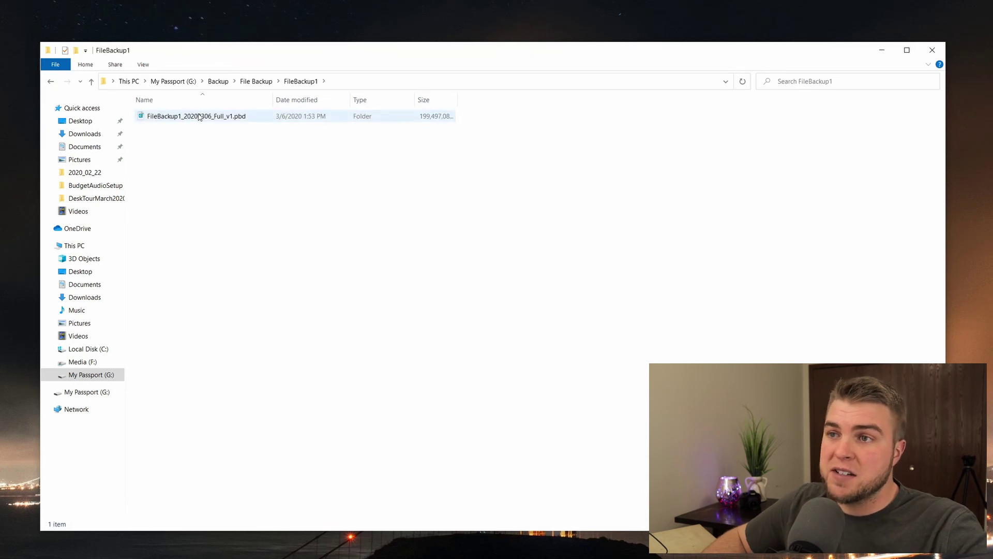
double_click(199, 117)
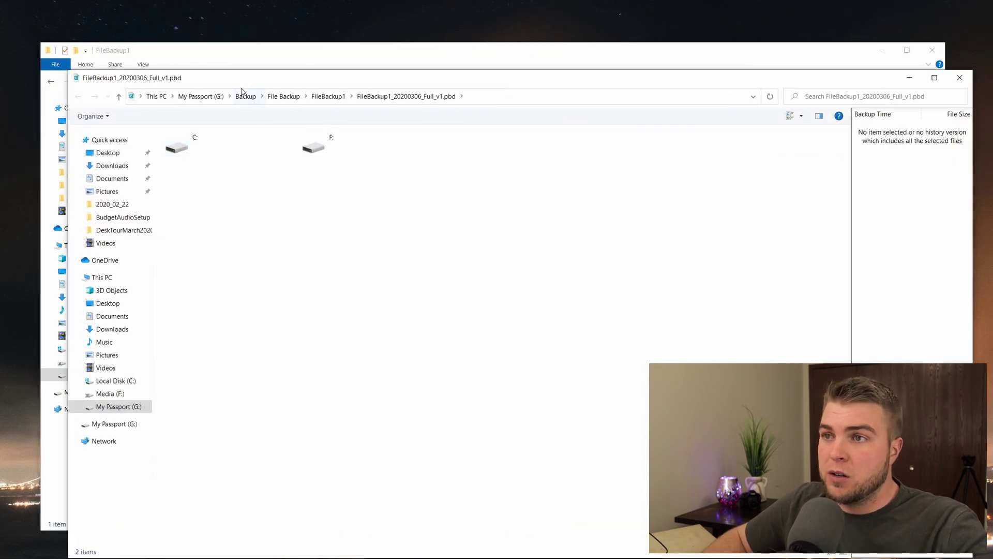
left_click_drag(243, 82, 172, 61)
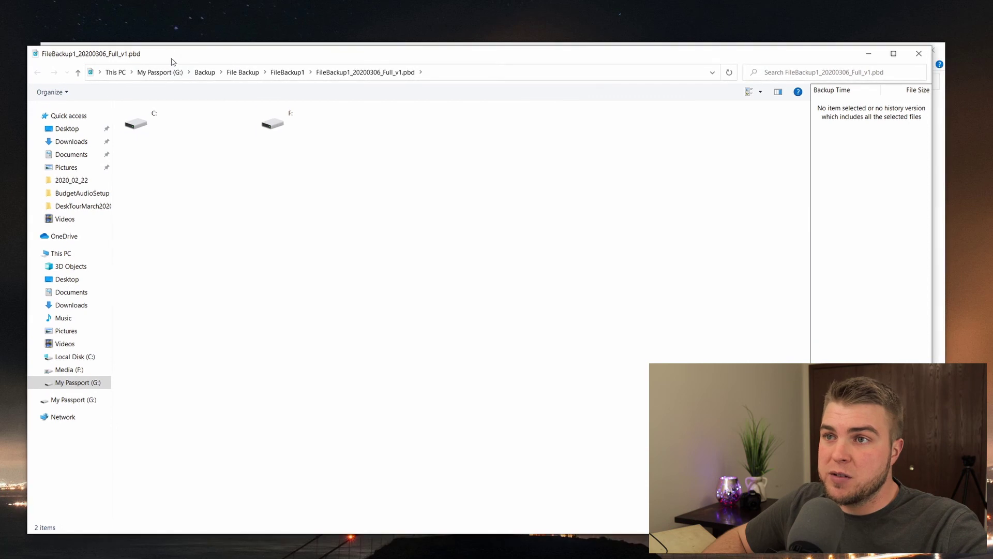
double_click(169, 122)
double_click(193, 118)
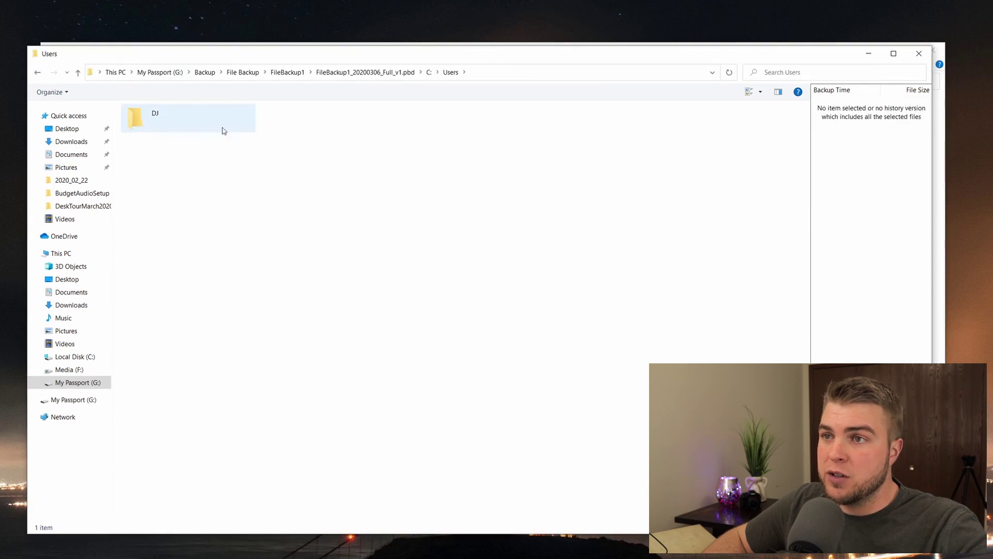
double_click(152, 122)
left_click(688, 127)
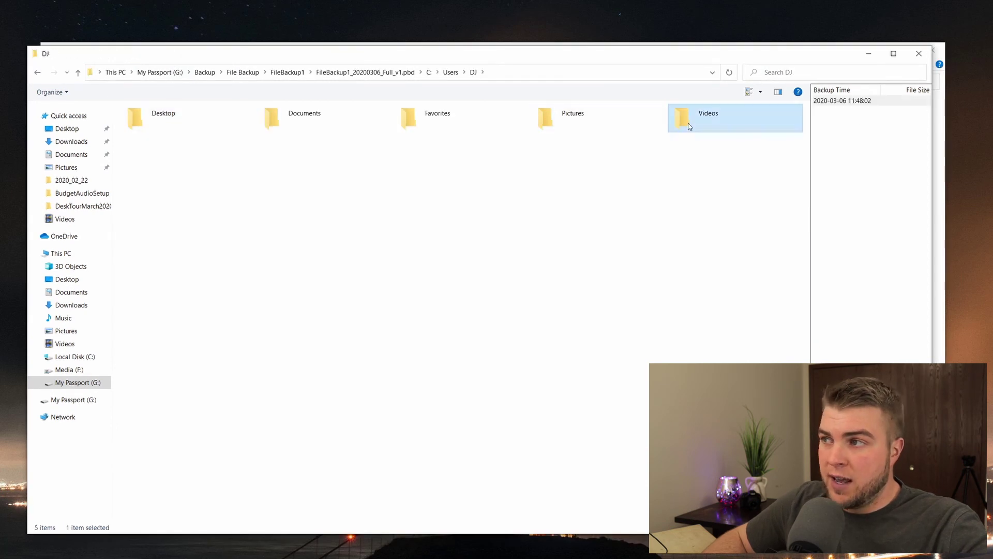
double_click(689, 126)
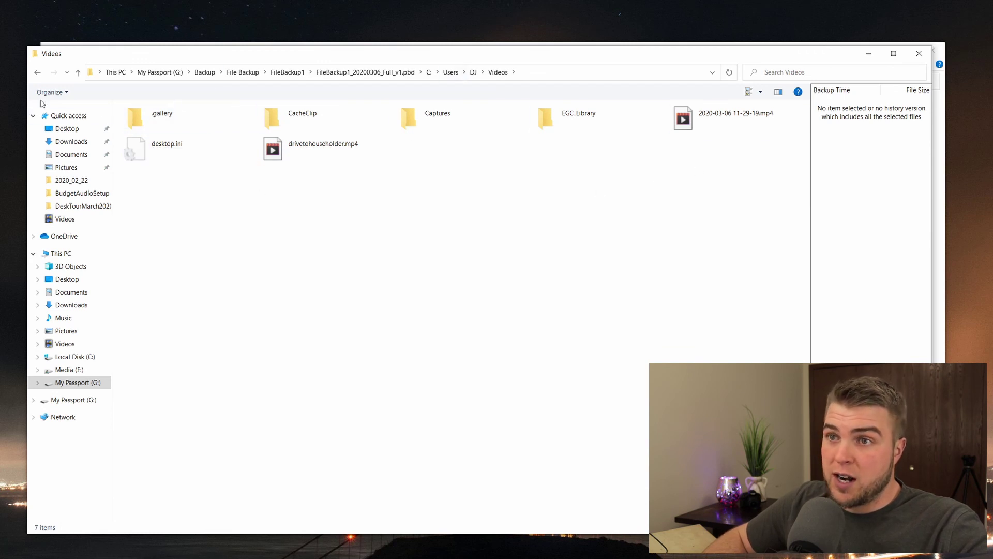
Step: Browse the backed-up Favorites and Desktop folders and view Resolve.lnk's recovery options
left_click(36, 74)
double_click(441, 126)
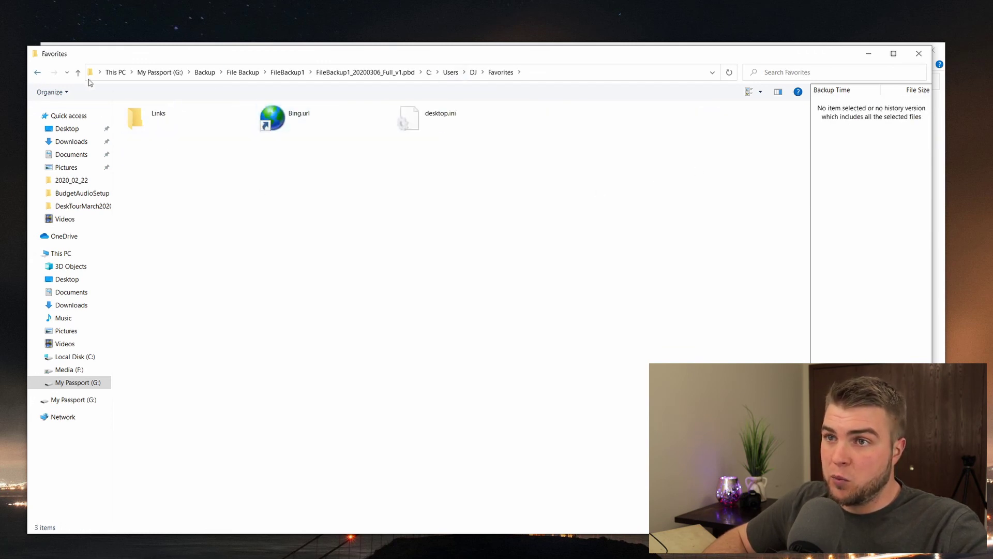
left_click(37, 72)
right_click(323, 151)
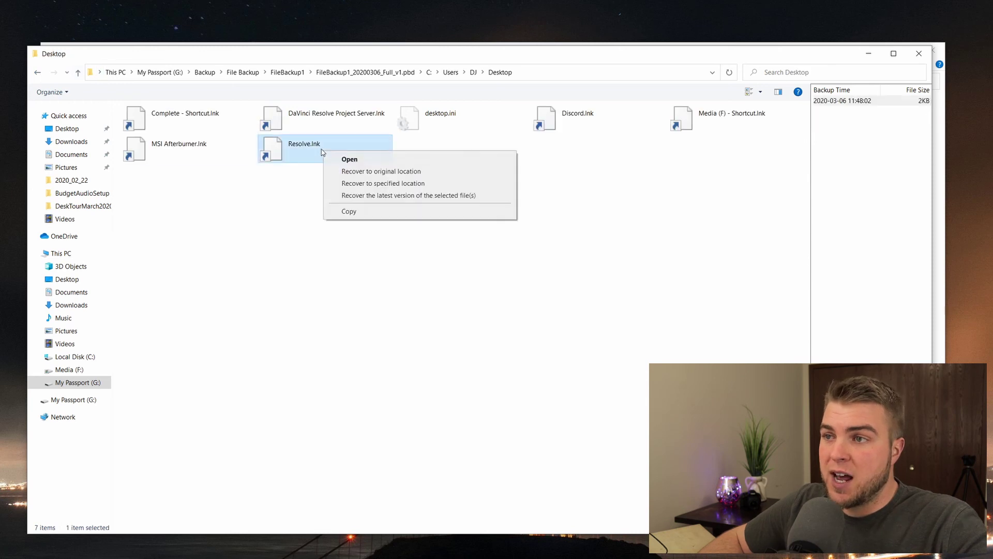
left_click(38, 72)
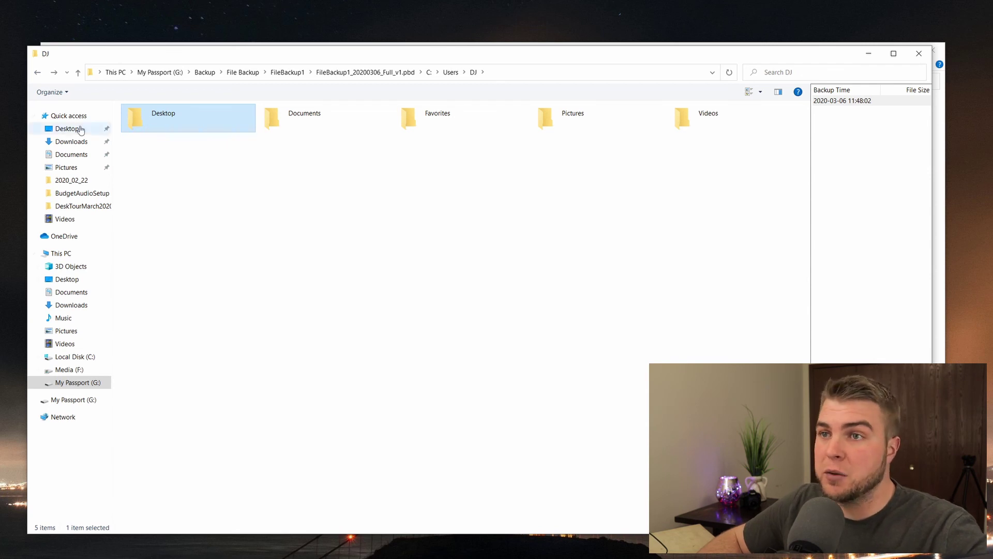
Step: Go up to the backed-up C: drive, check the Users folder's Recover options, then close the browser
left_click(39, 72)
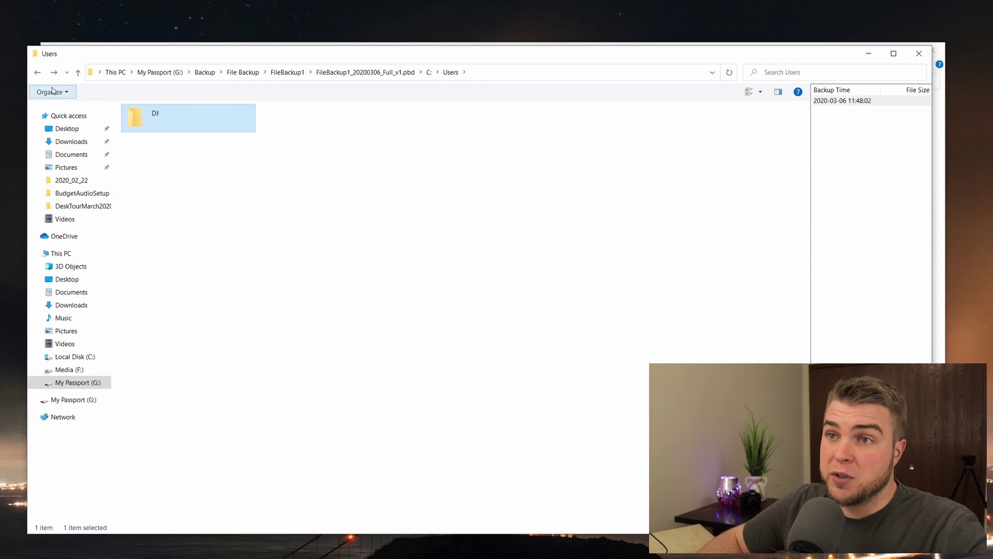
left_click(38, 73)
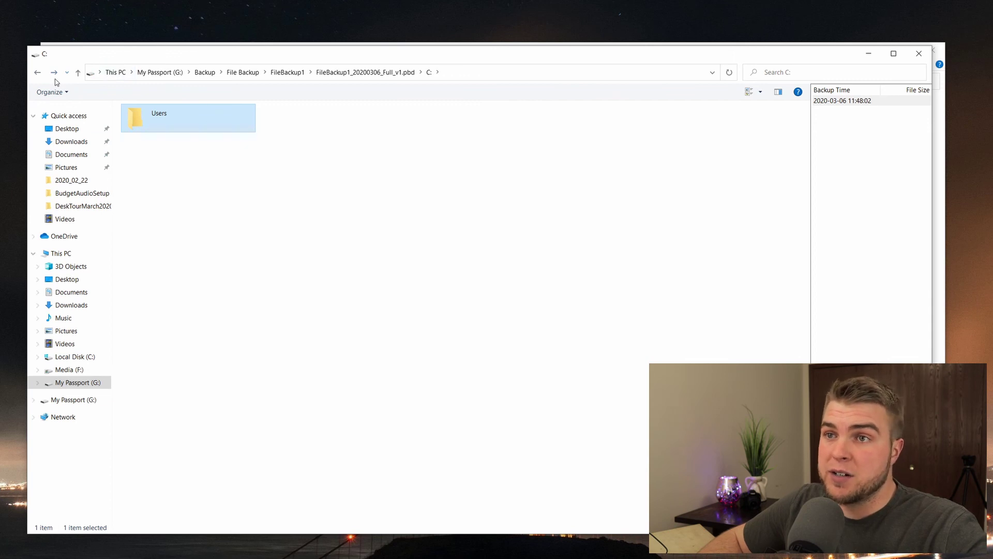
left_click(38, 73)
double_click(209, 124)
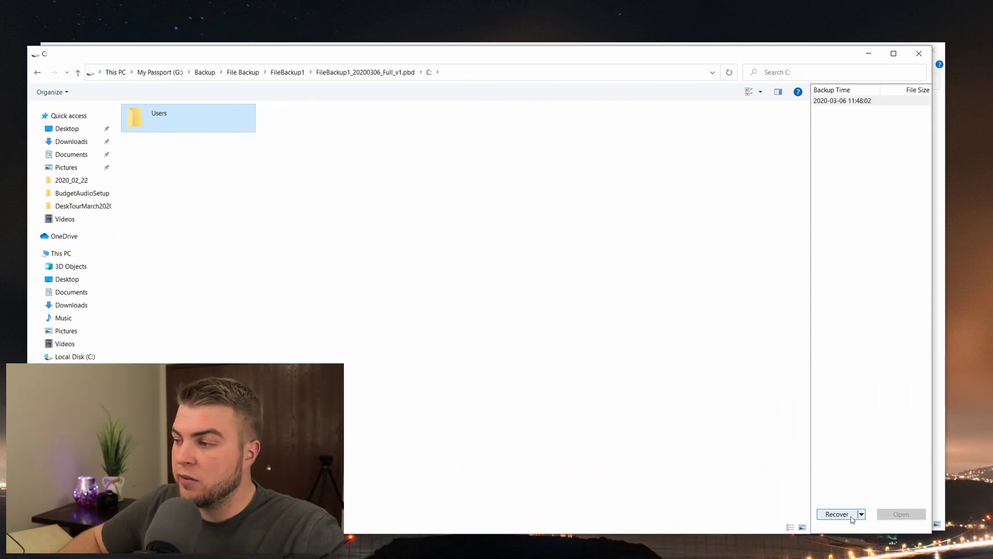
left_click(861, 514)
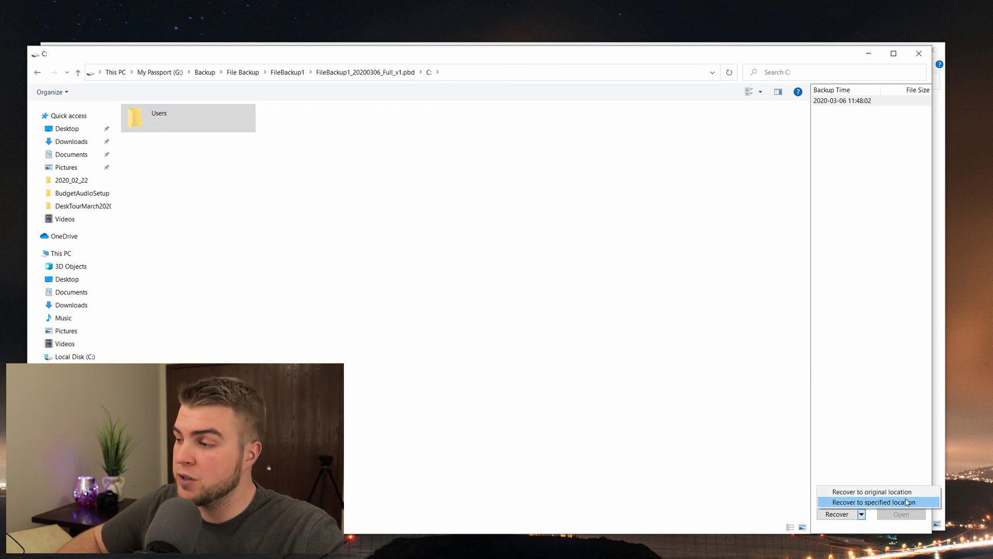
left_click(593, 372)
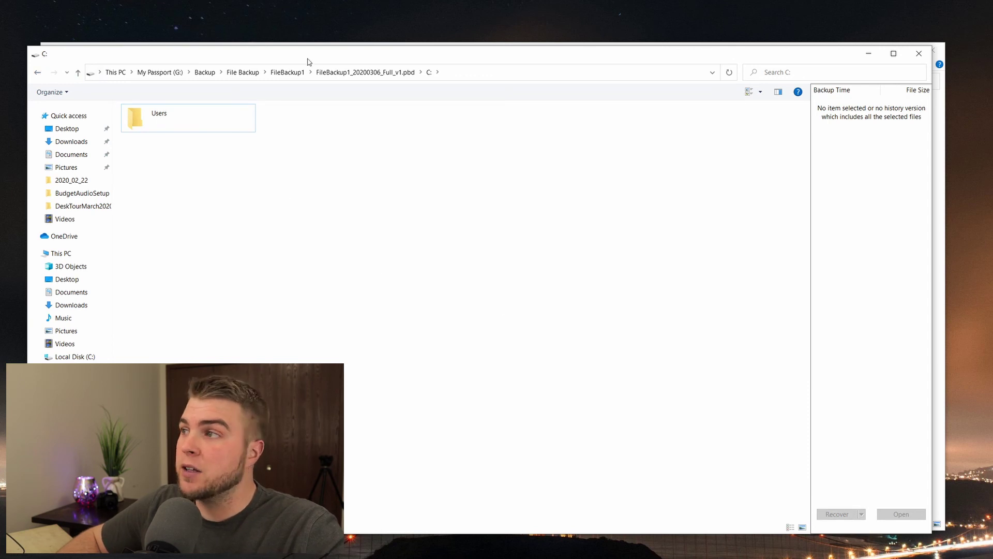
left_click(919, 53)
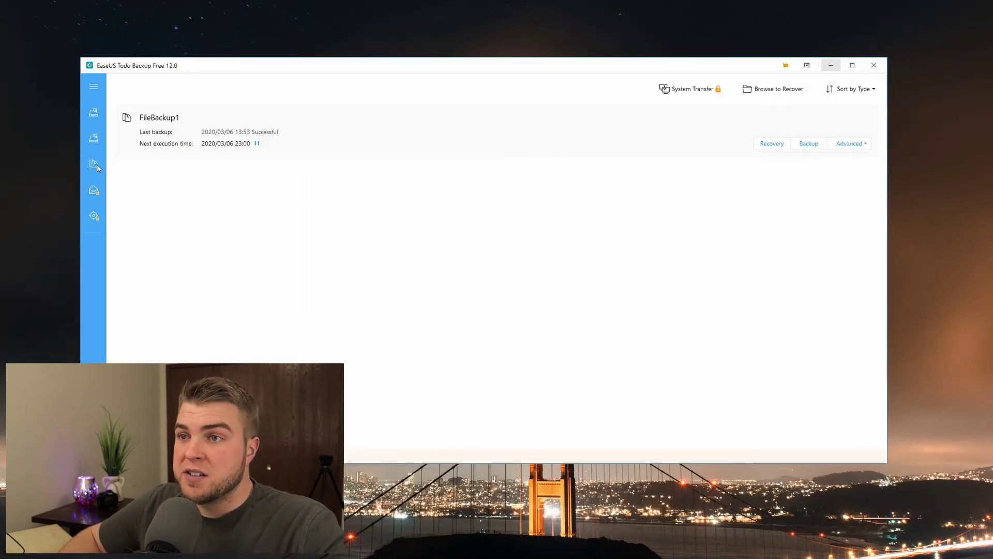
left_click(94, 163)
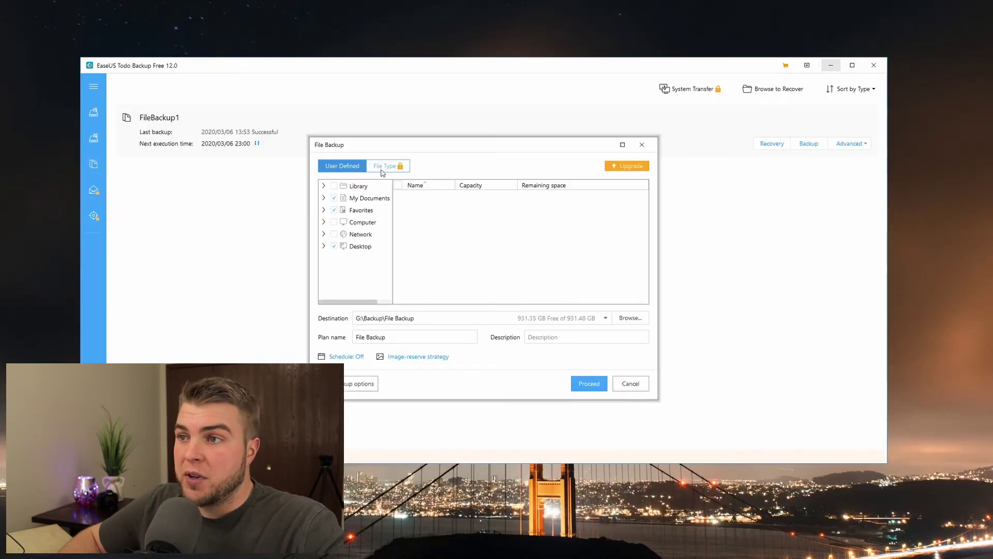
left_click(353, 358)
left_click(308, 233)
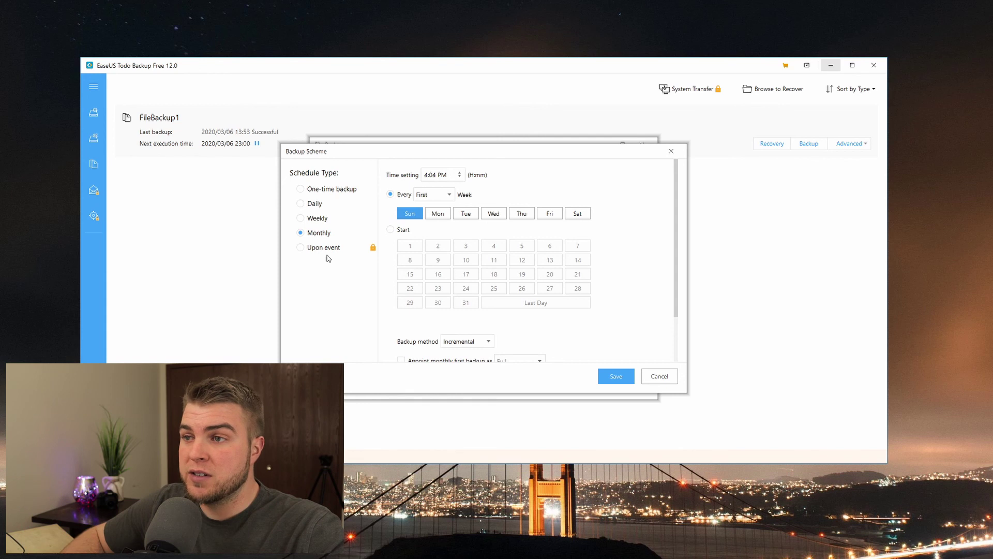
scroll(511, 290, "down", 2)
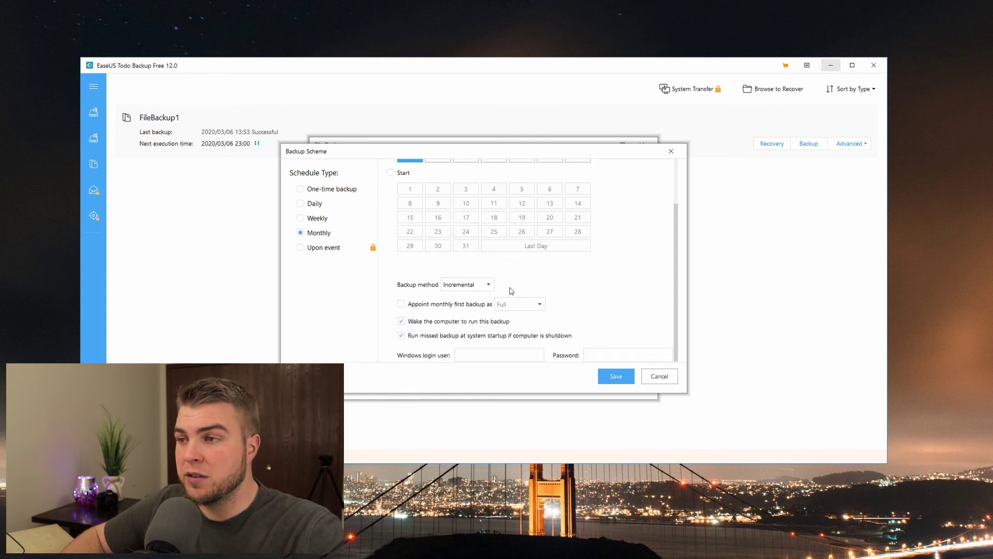
left_click(469, 287)
left_click(457, 298)
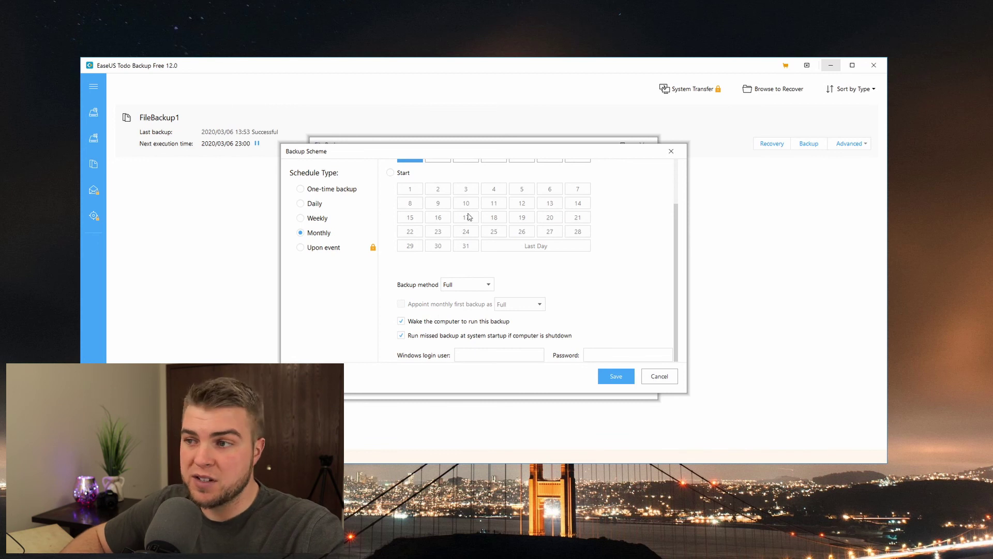
left_click(651, 376)
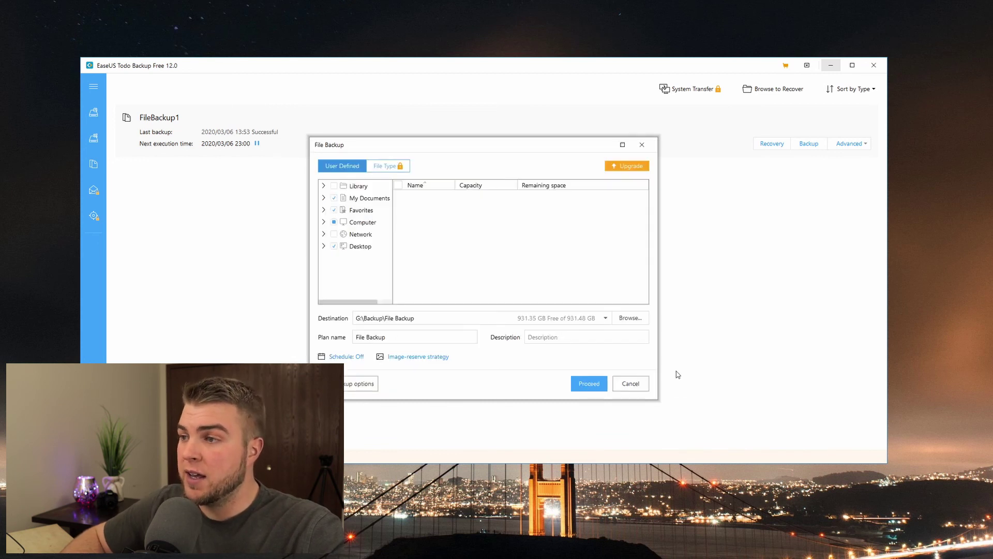
left_click(636, 383)
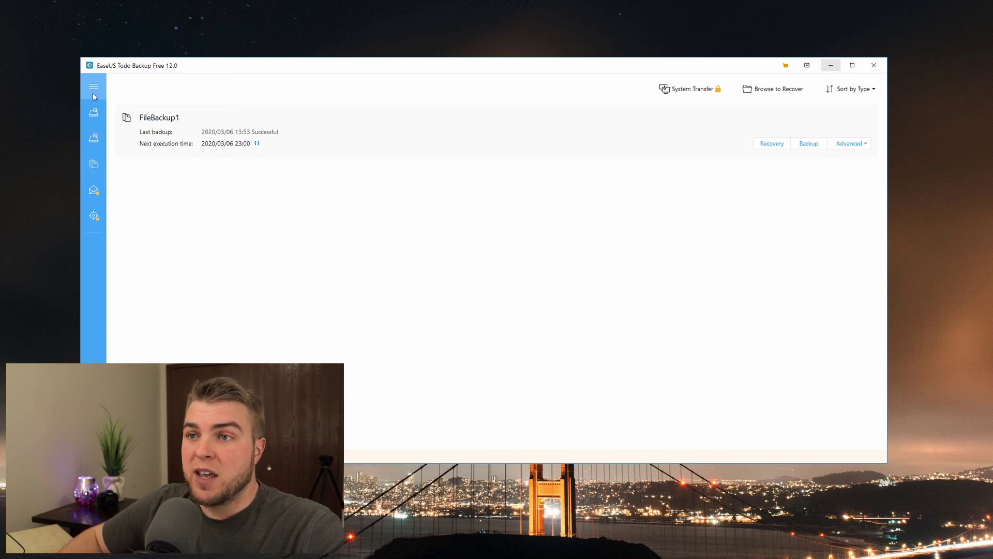
Step: In System Backup, browse destinations, expanding NAS Device, Network and Computer
left_click(94, 139)
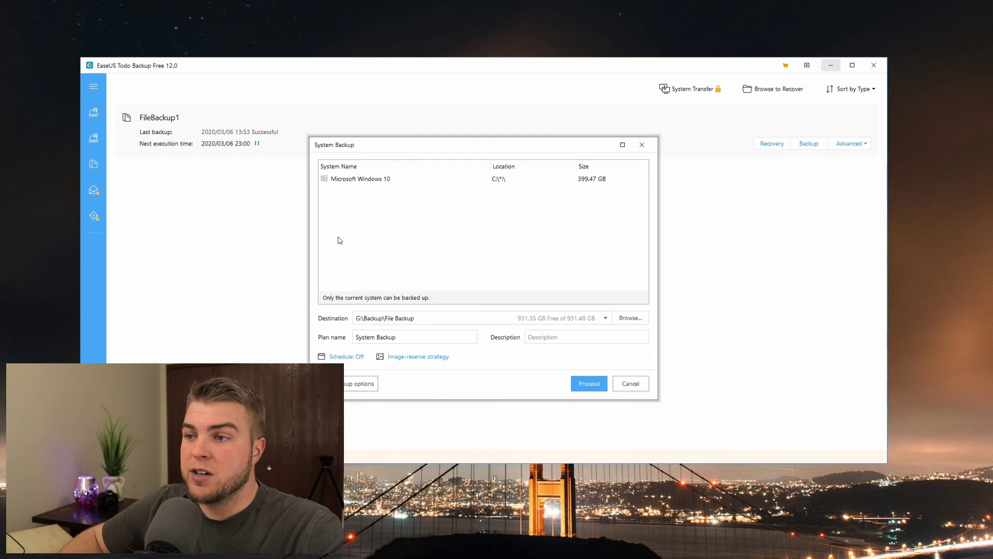
left_click(629, 318)
left_click(396, 261)
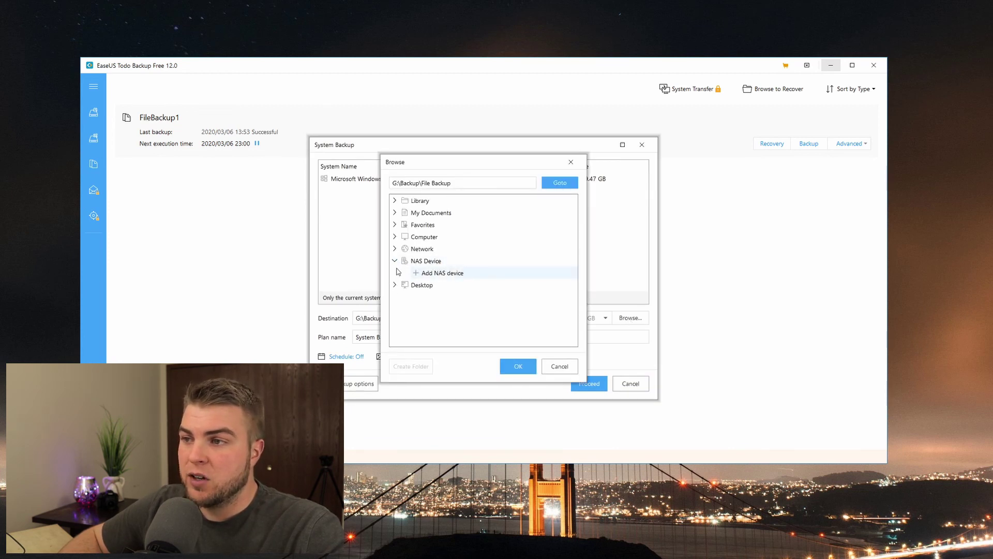
left_click(395, 249)
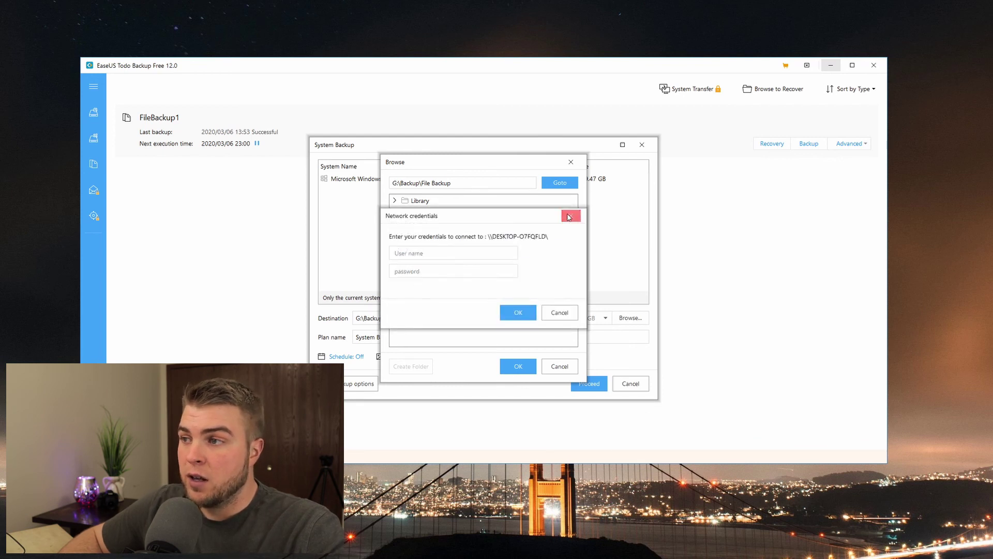
left_click(569, 216)
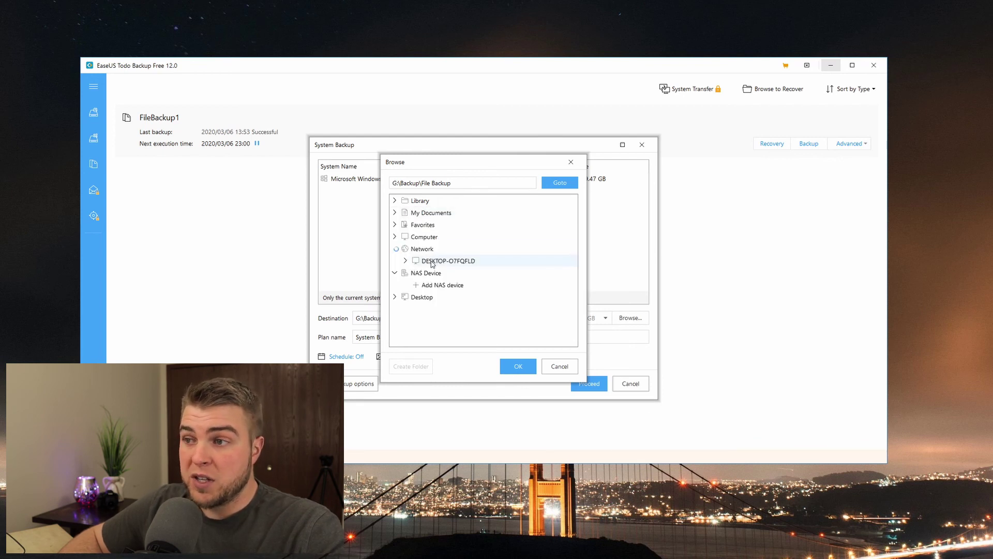
left_click(395, 238)
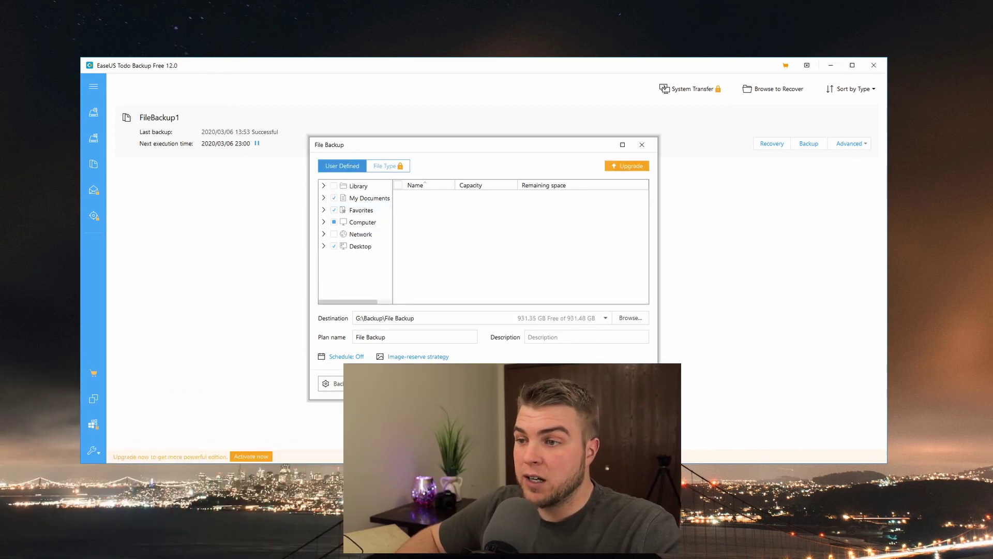
Step: Check Cloud Device destinations, cancel the new File Backup, and reopen FileBackup1's .pbd image
left_click(630, 318)
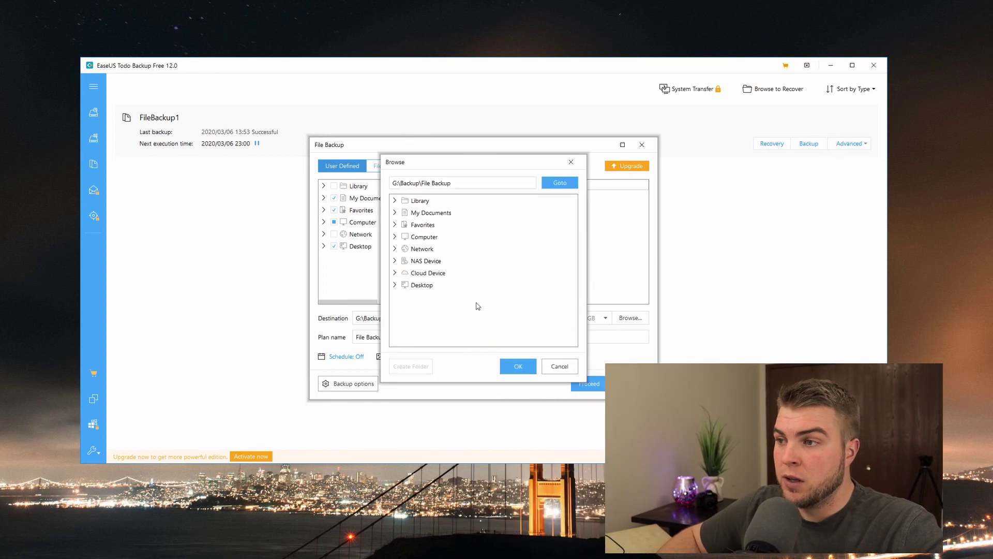
left_click(395, 274)
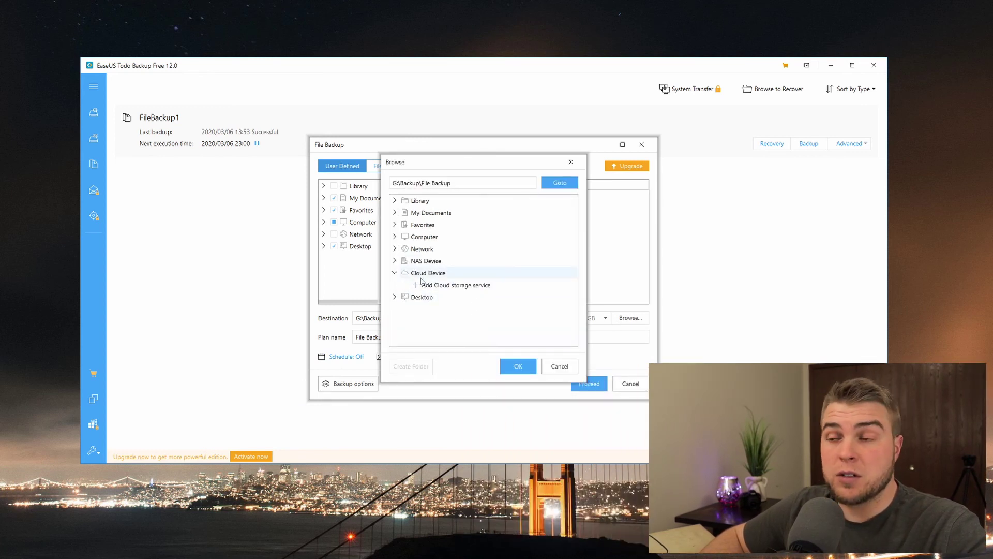
left_click(571, 162)
left_click(645, 144)
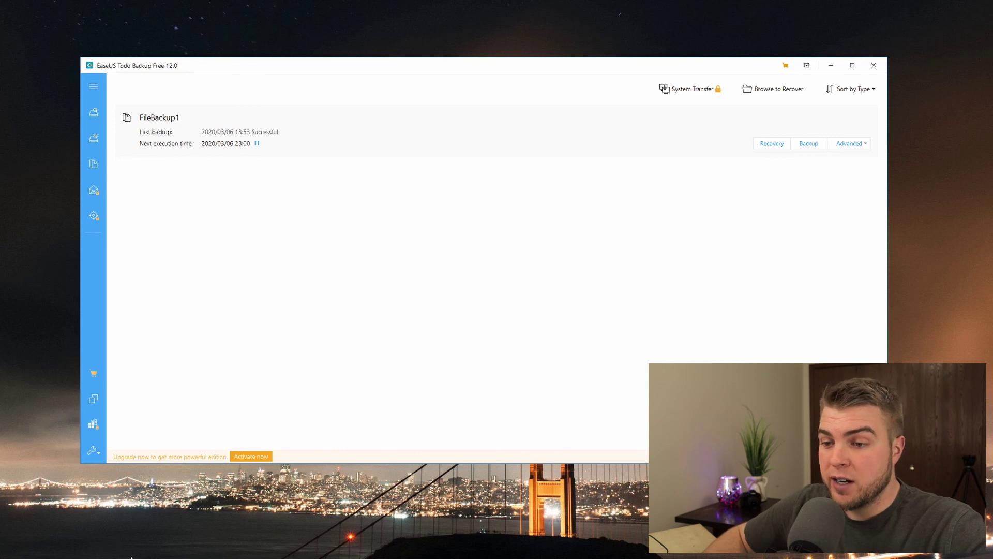
left_click(57, 550)
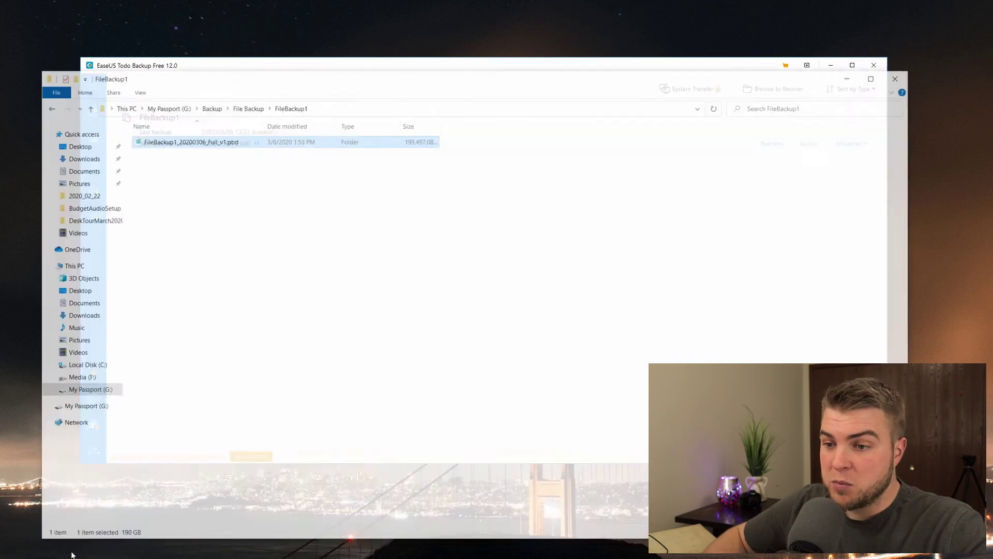
double_click(248, 117)
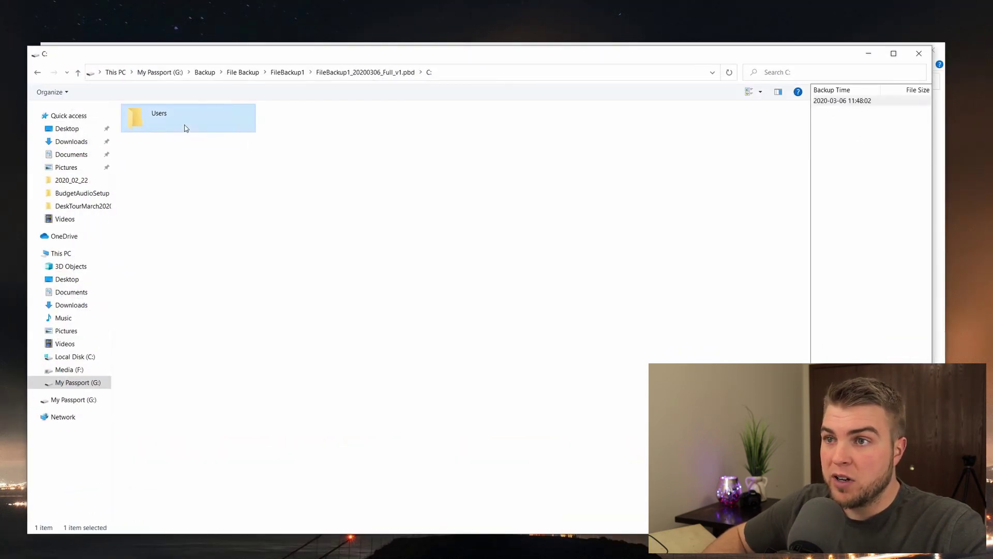